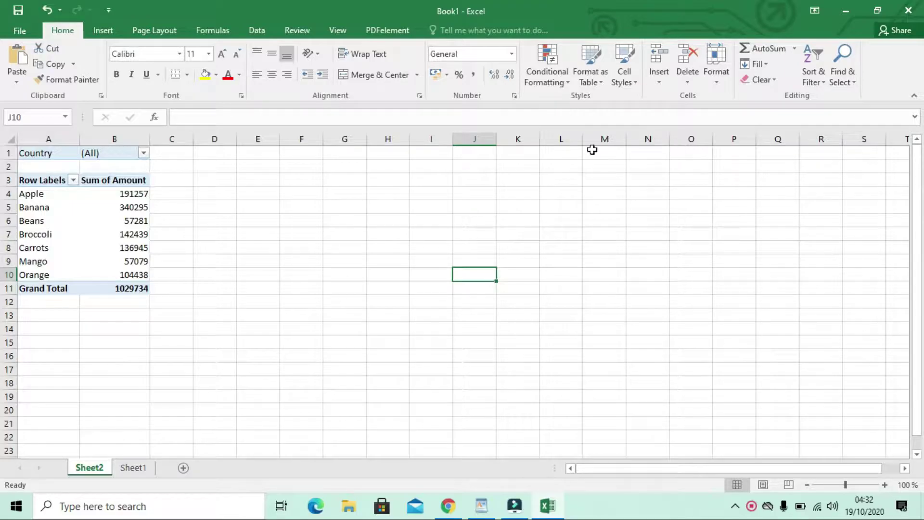
Review the pivot table topic list in WordPad and examine the order data on Sheet1 and the product pivot table on Sheet2 in Excel
click(103, 31)
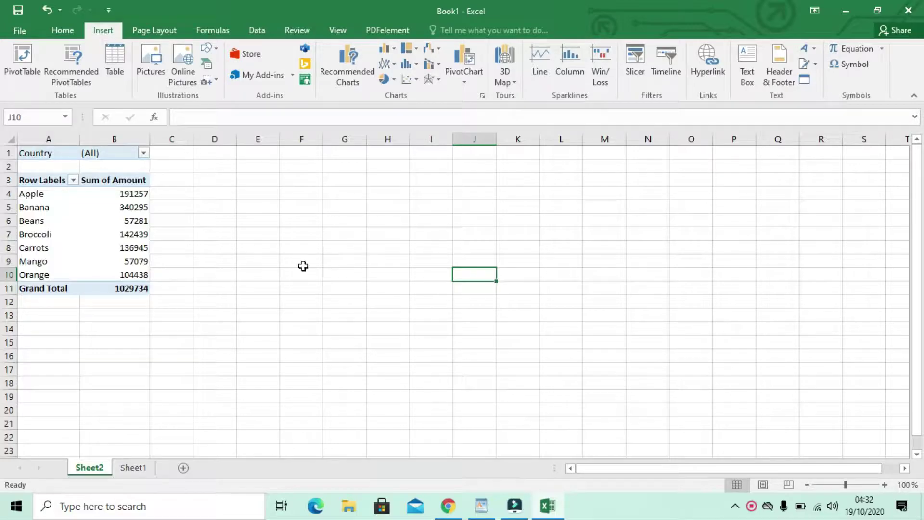
click(477, 512)
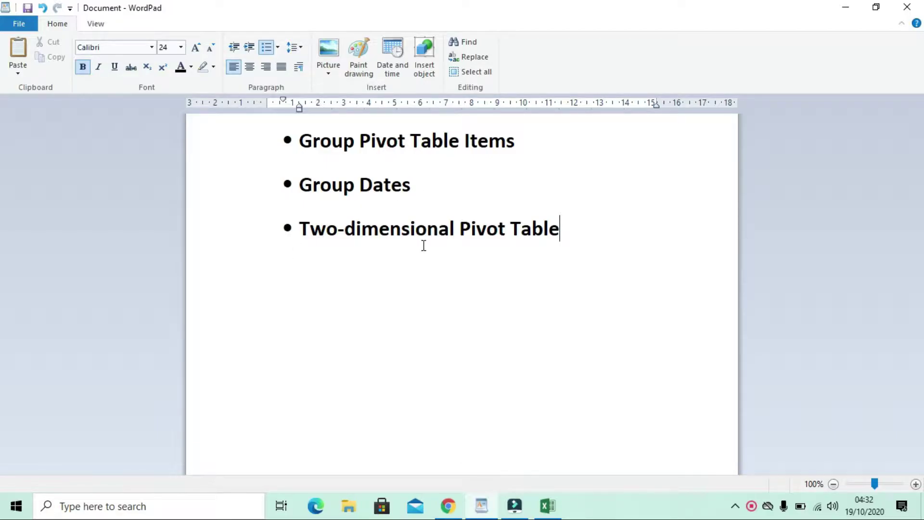
click(548, 513)
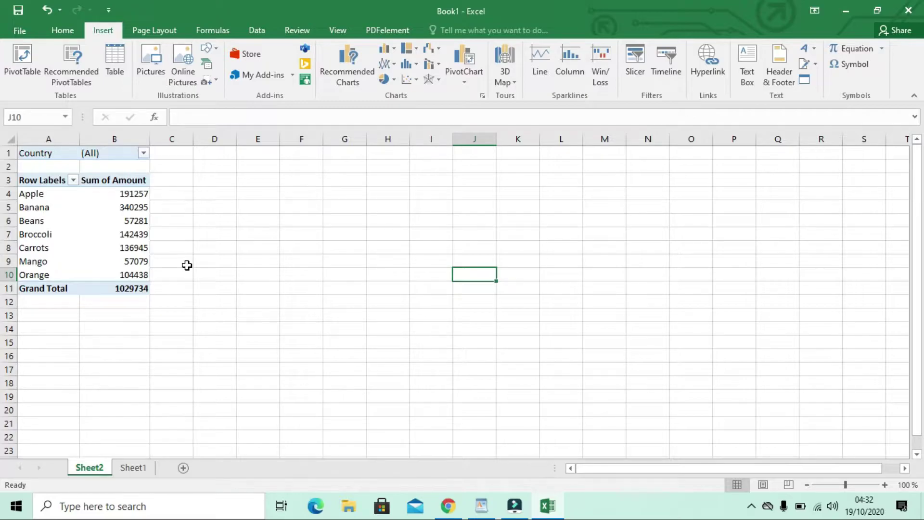
click(134, 468)
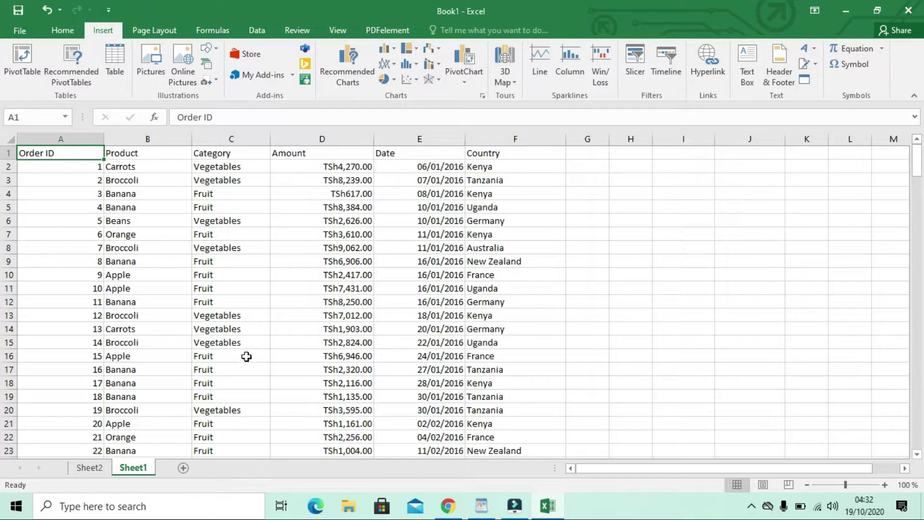
click(93, 468)
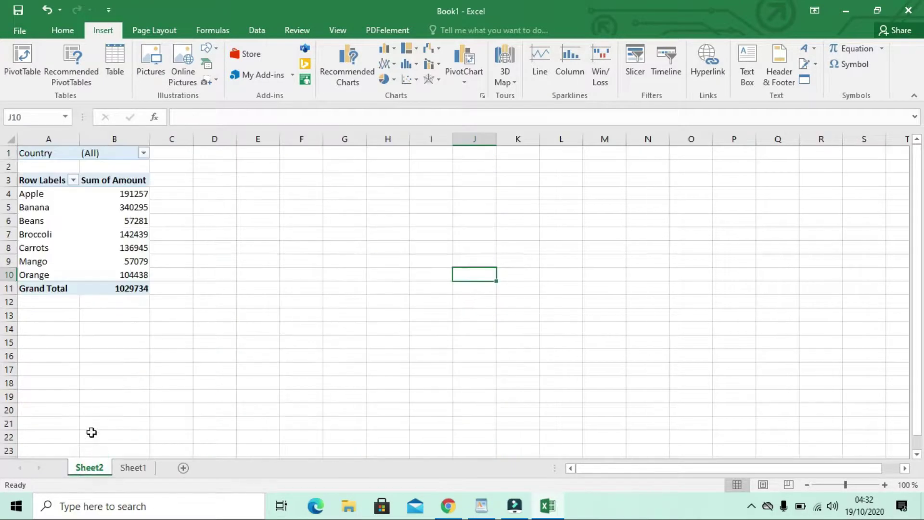
click(132, 471)
scroll(642, 350, down, 5)
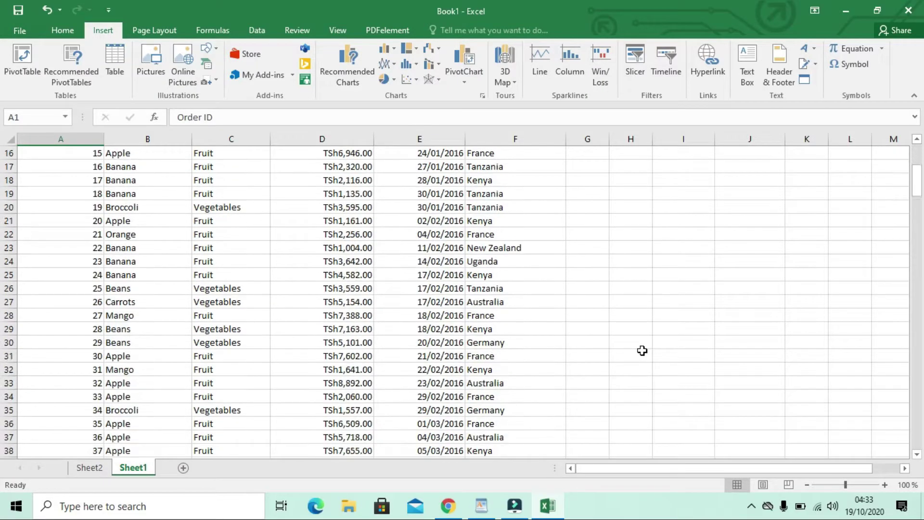
scroll(642, 351, down, 8)
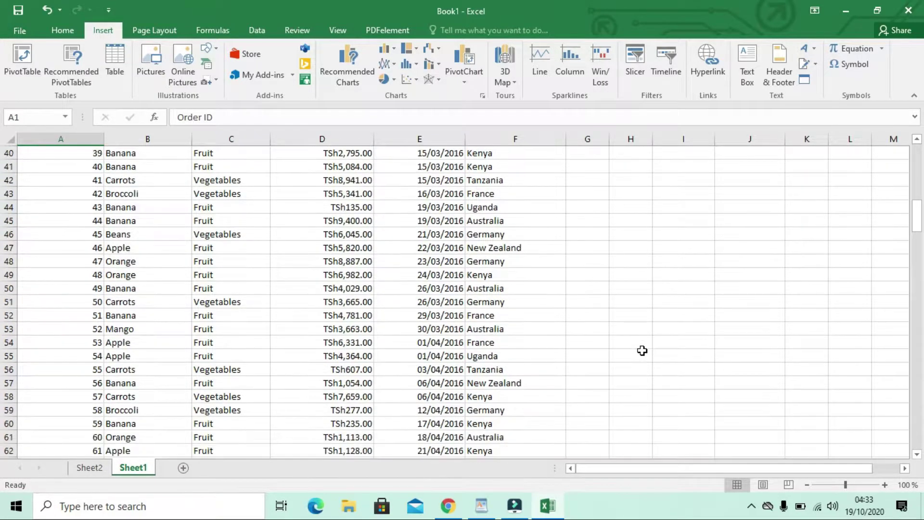
scroll(642, 350, down, 5)
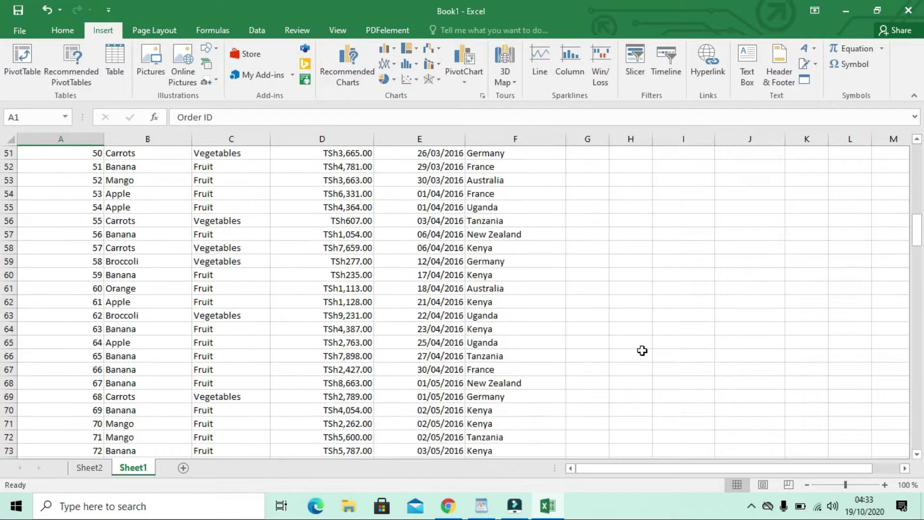
scroll(643, 351, up, 10)
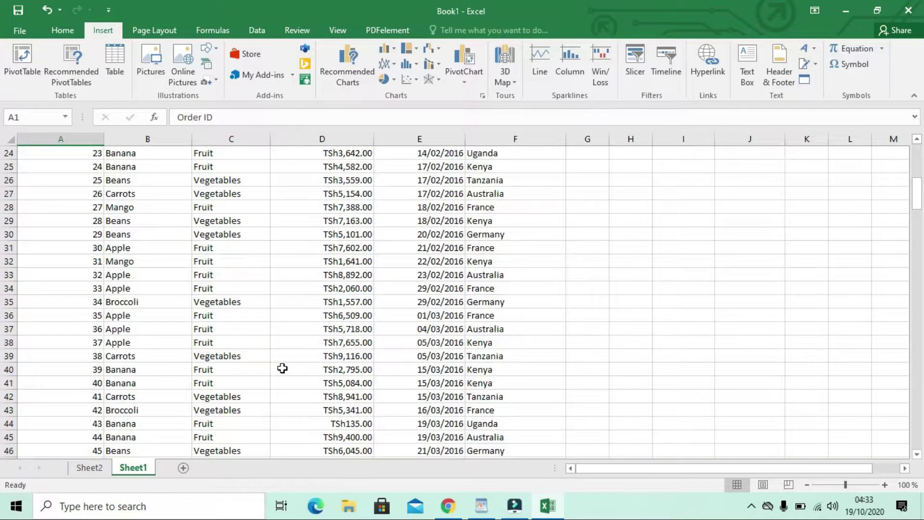
click(86, 469)
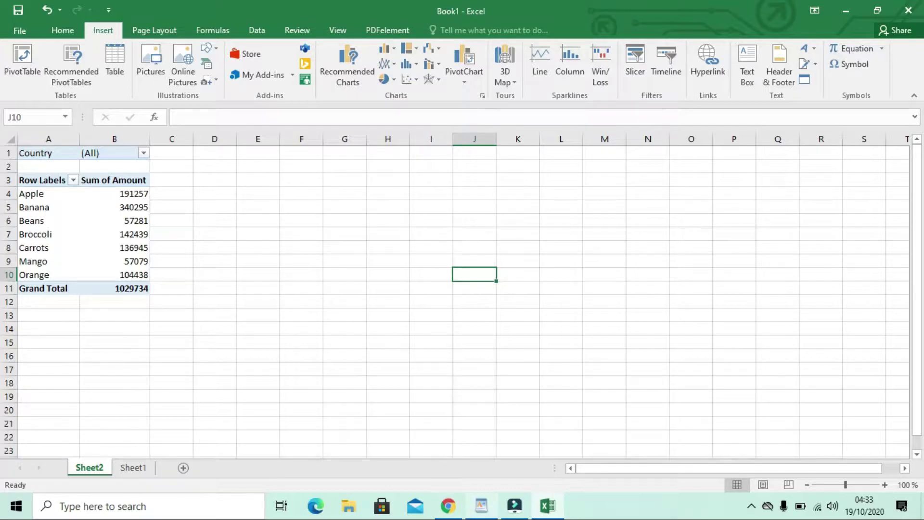
click(480, 507)
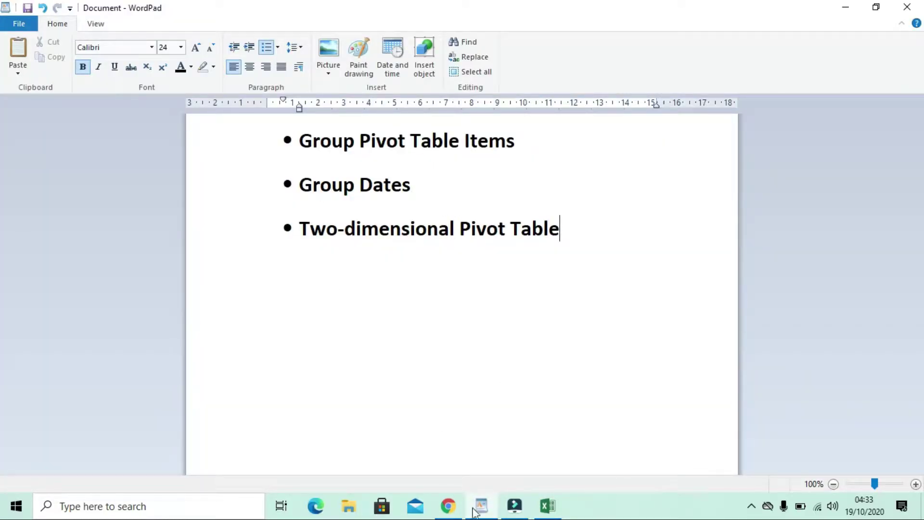
click(546, 506)
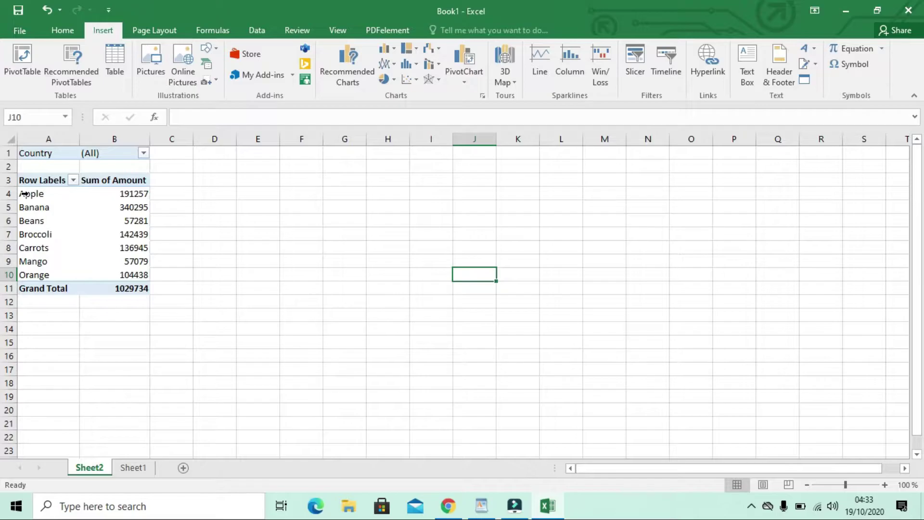
Group the Apple, Banana and Beans rows in the Sheet2 pivot table
drag(24, 193, 53, 217)
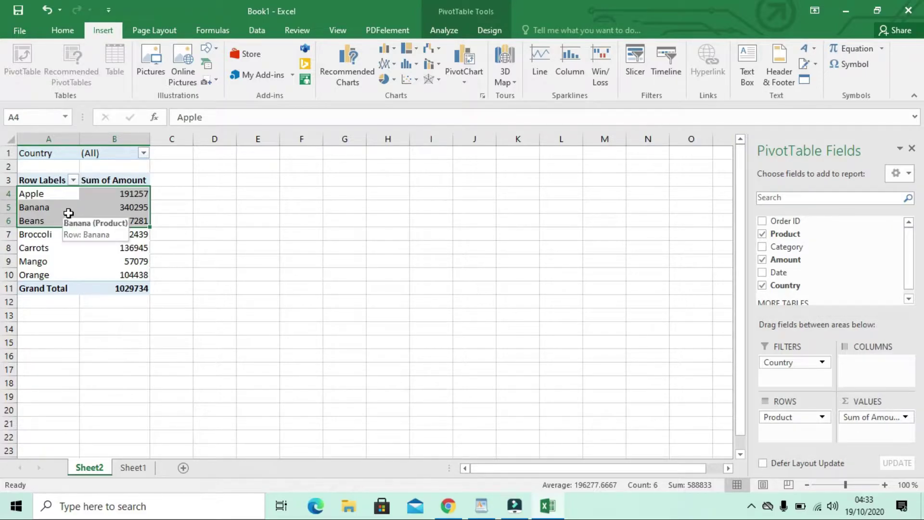
right_click(68, 213)
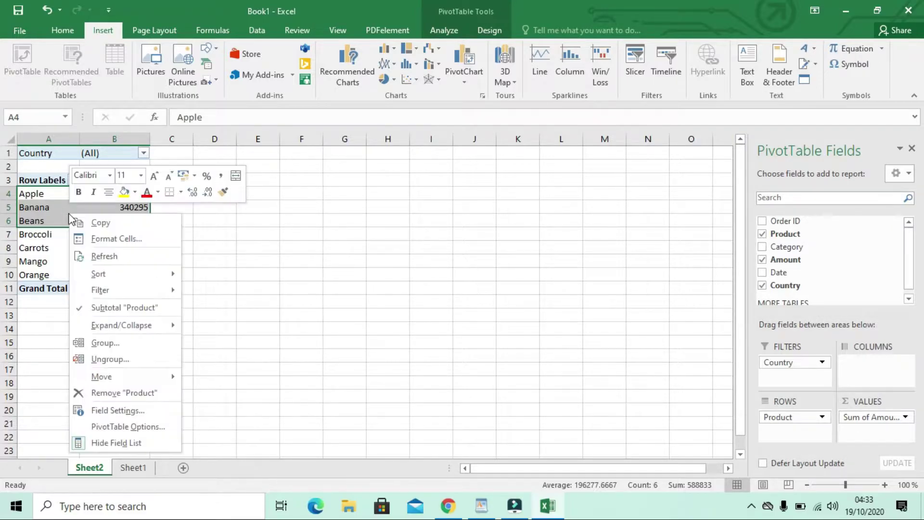
click(124, 347)
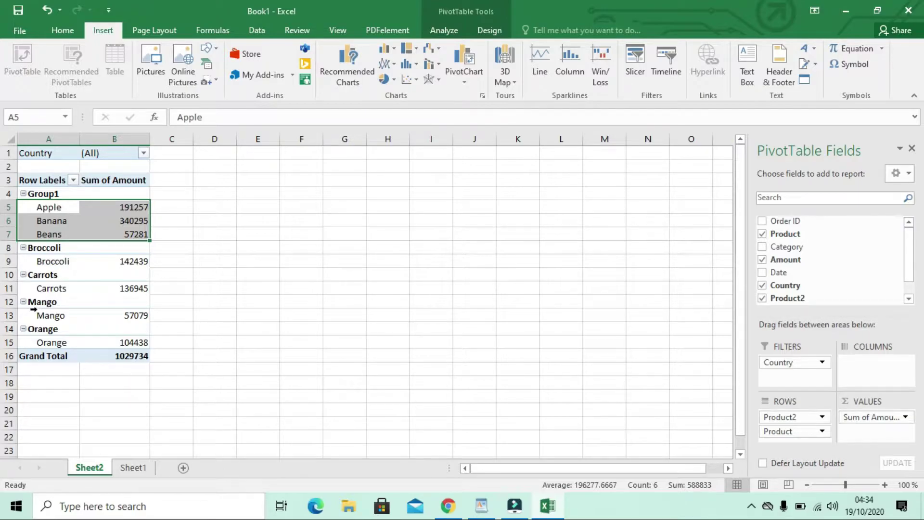
Group the Broccoli, Carrots, Mango and Orange items into a second group in the pivot table
mouse_move(83, 340)
click(36, 254)
drag(77, 302, 94, 336)
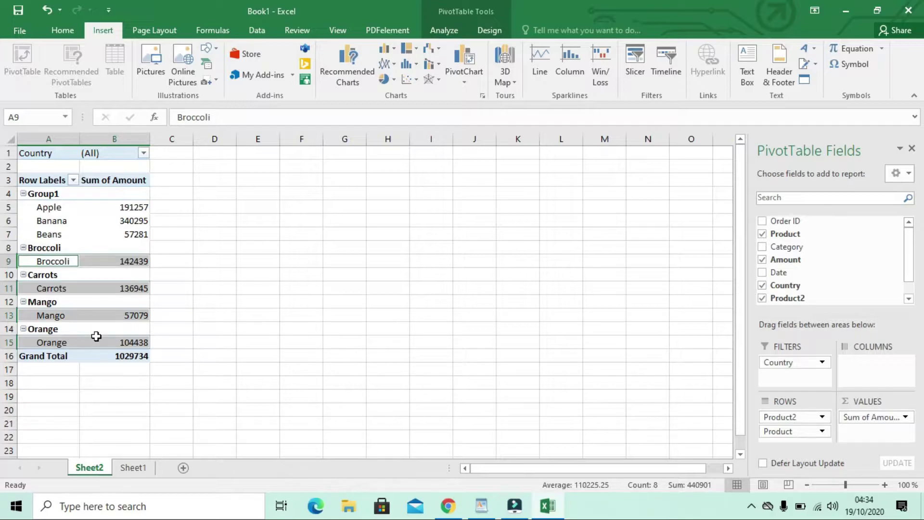
right_click(76, 342)
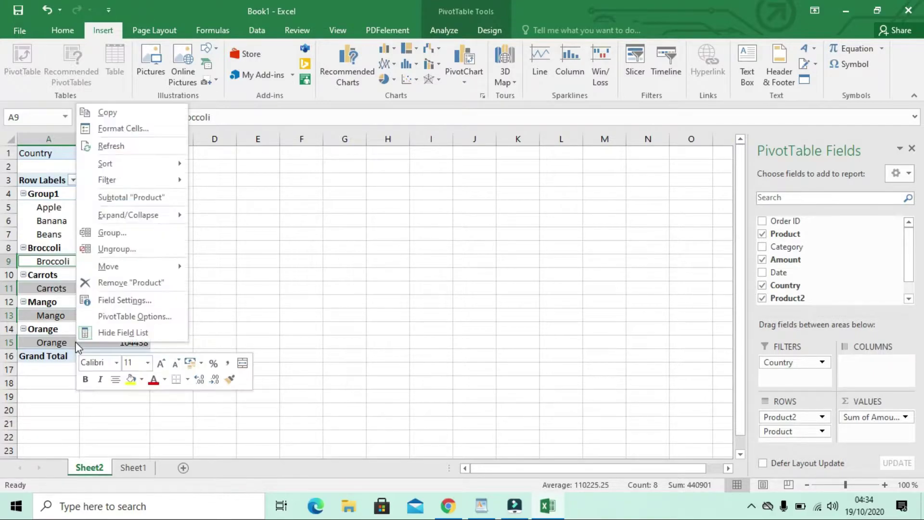
click(157, 238)
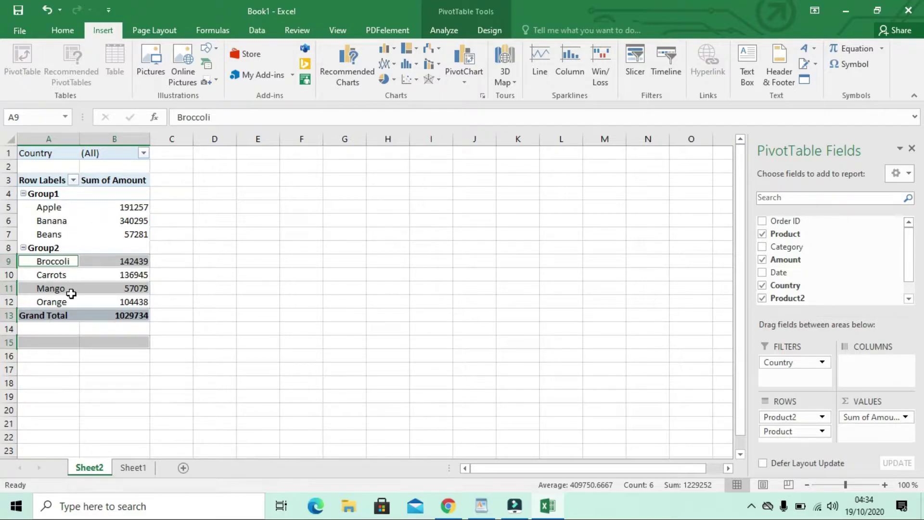
Collapse both product groups in the pivot table so only the group rows show, and deselect the table
click(23, 248)
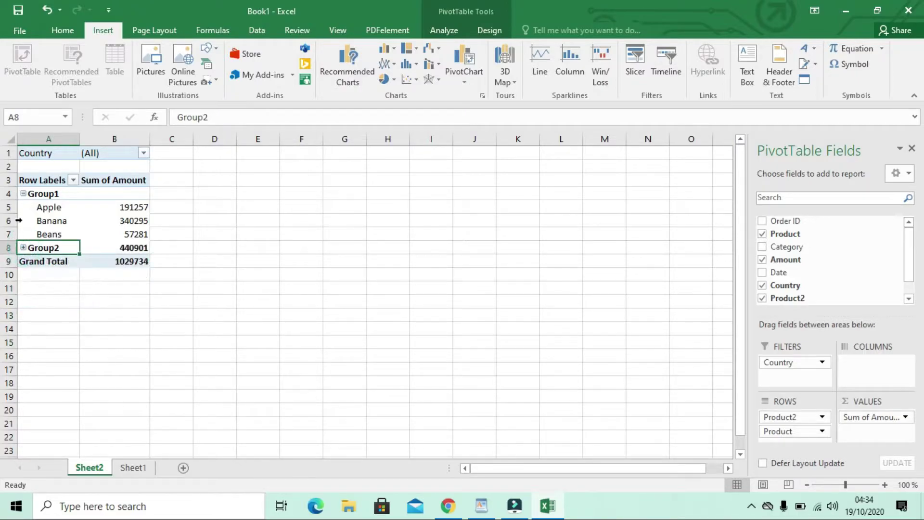
click(24, 194)
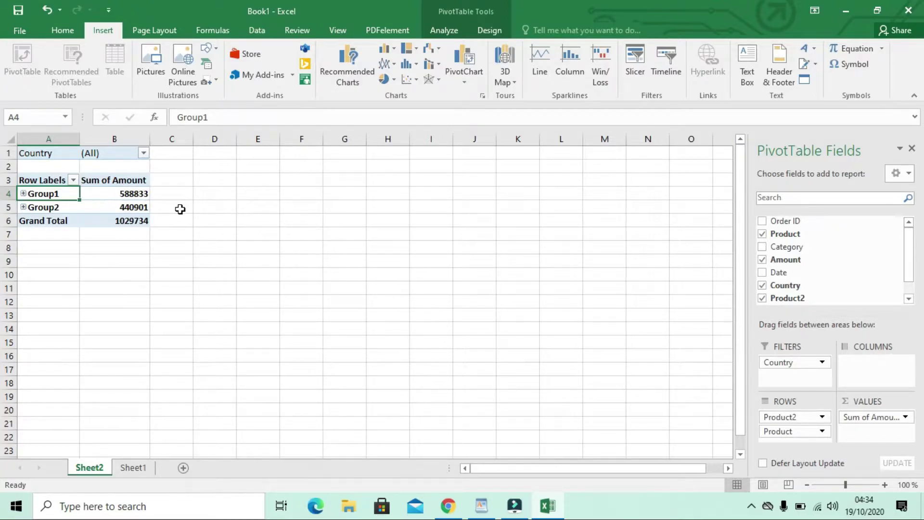
click(195, 234)
click(161, 271)
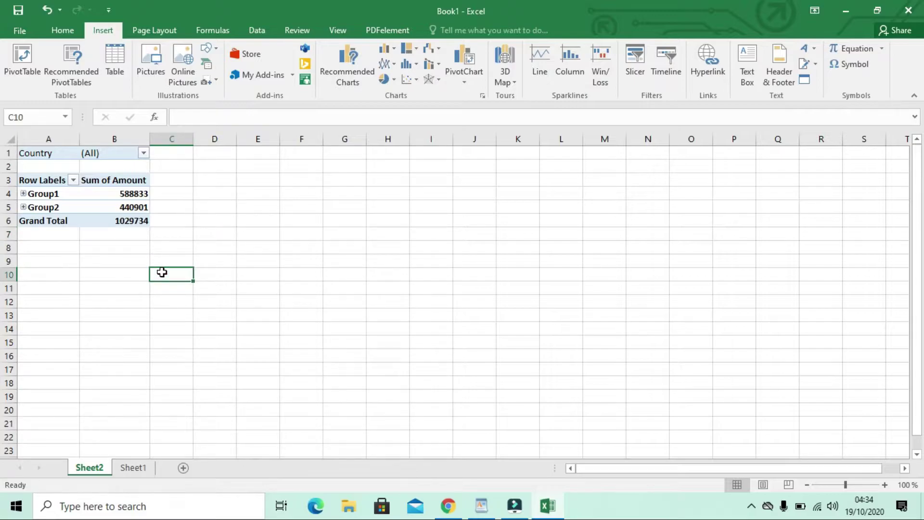
click(133, 468)
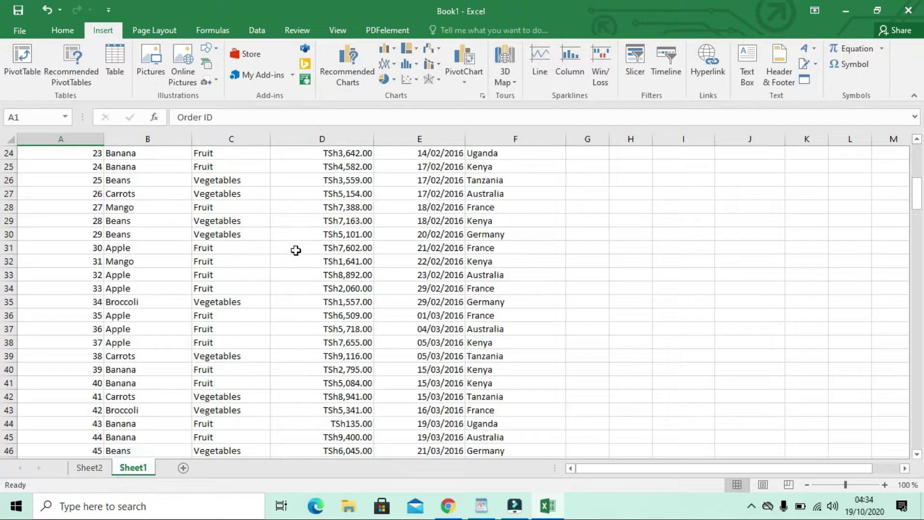
click(94, 470)
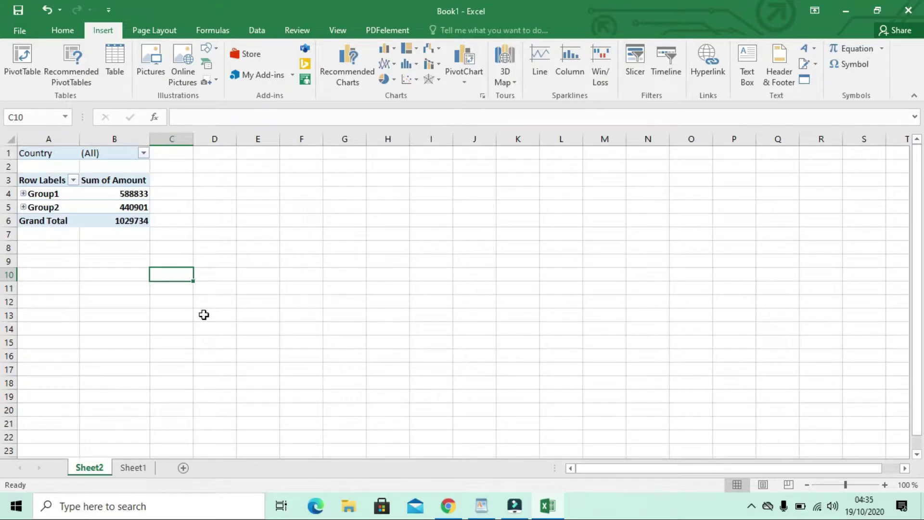
click(481, 505)
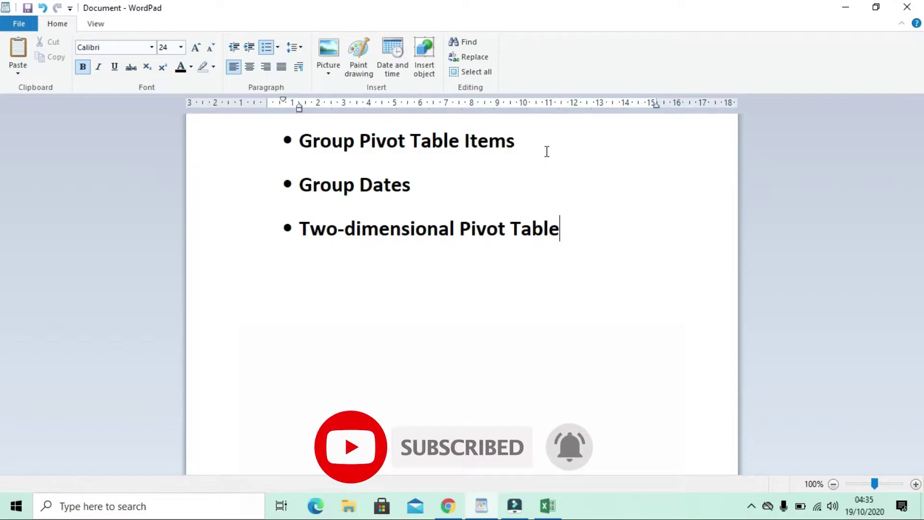
click(551, 504)
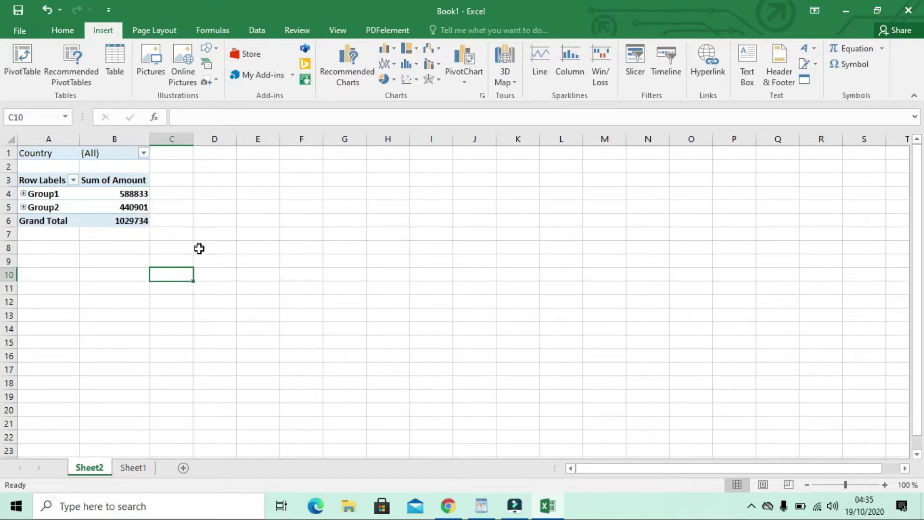
Create a pivot table on a new worksheet from the order data in Sheet1!$A$1:$F$214
click(129, 466)
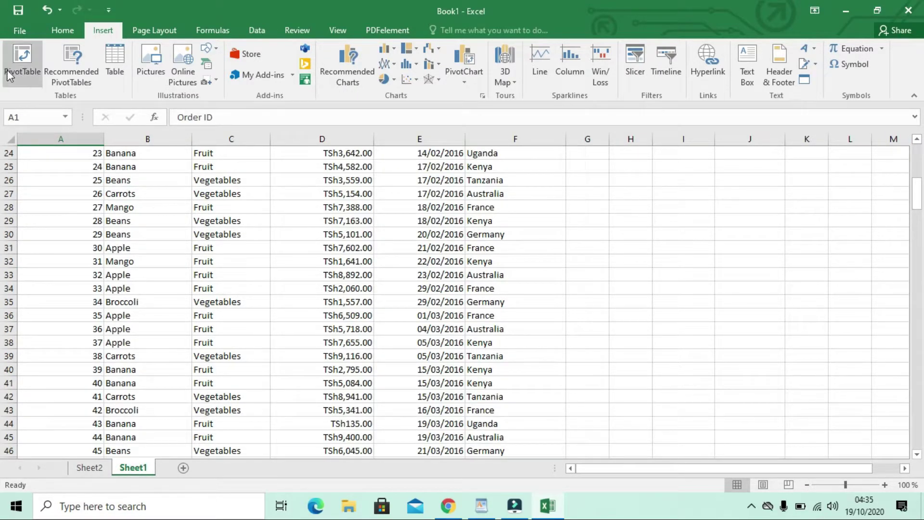
click(21, 69)
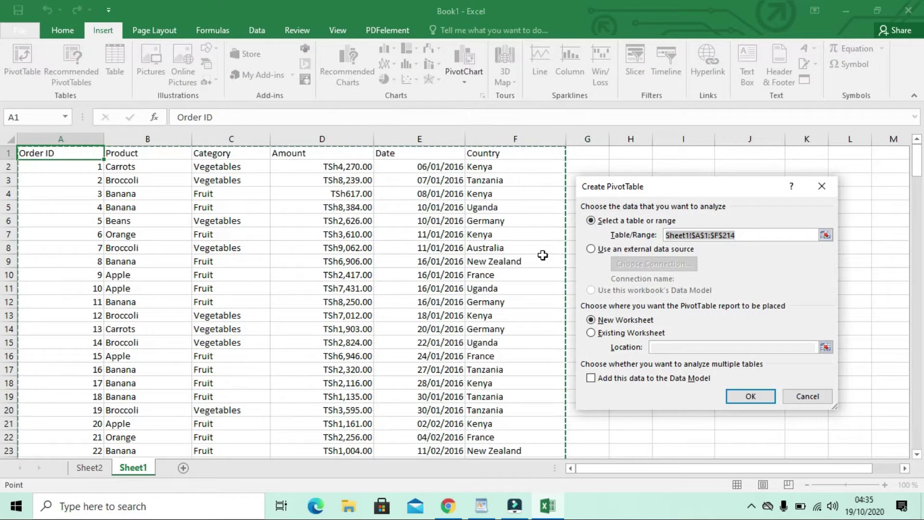
click(752, 396)
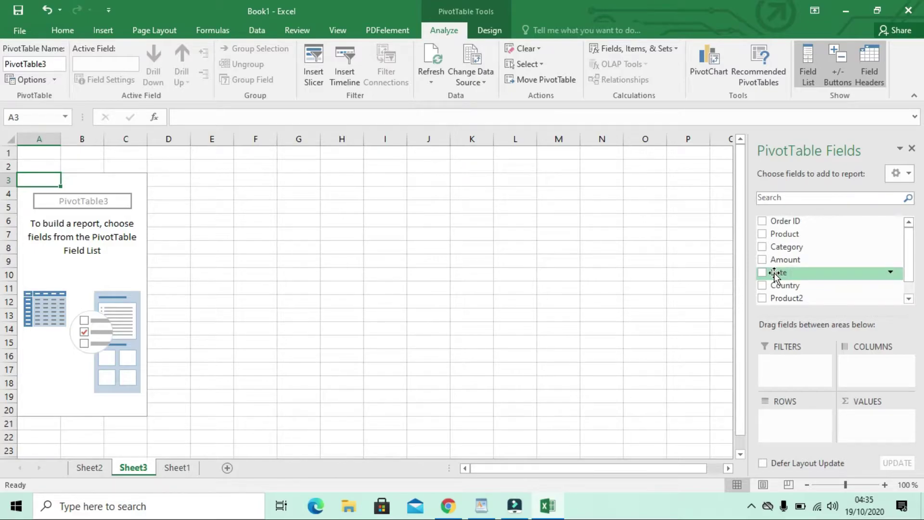
Lay out the new pivot table with Date as rows, Amount as values and Country as the report filter
drag(775, 276, 785, 419)
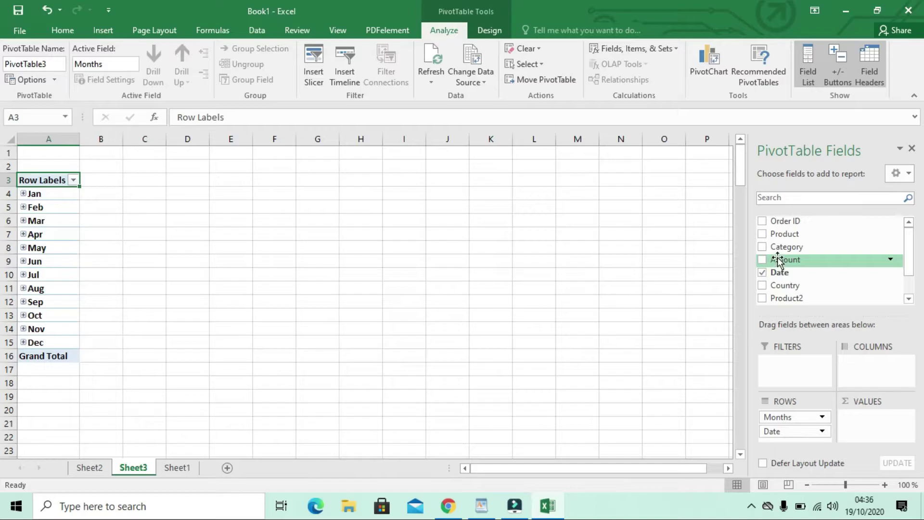
drag(778, 260, 865, 415)
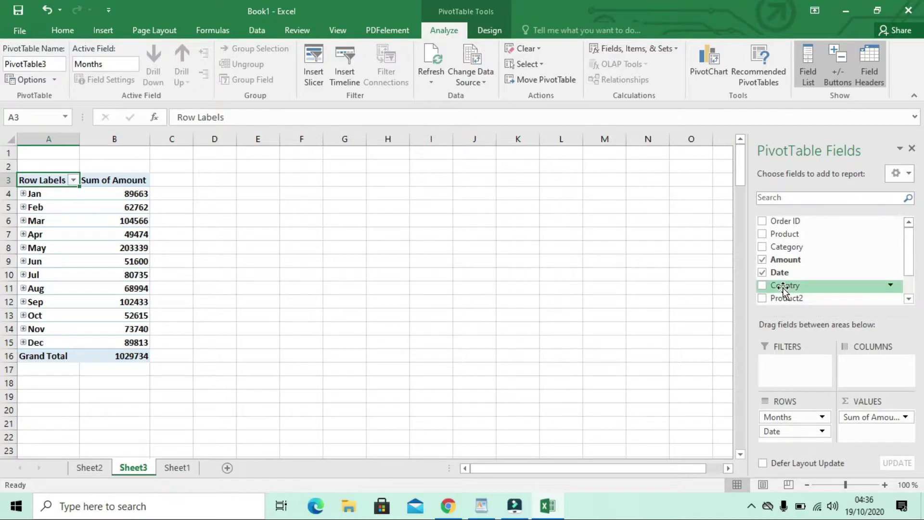
drag(783, 286, 792, 368)
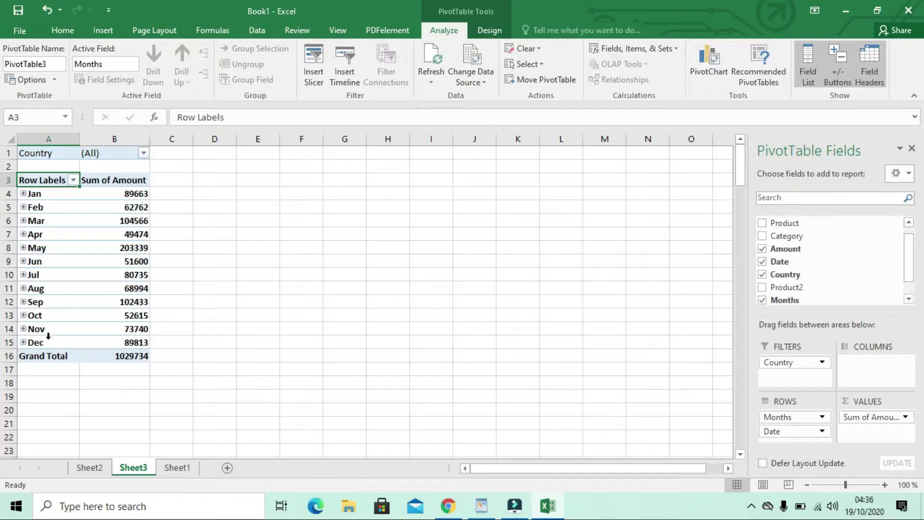
click(263, 300)
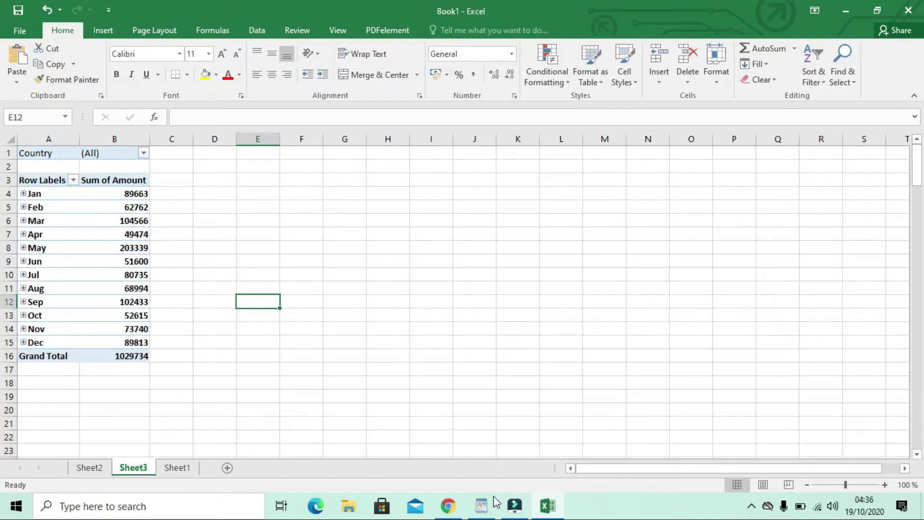
Group the pivot table's dates by Quarters only, removing the Days and Months grouping
click(482, 506)
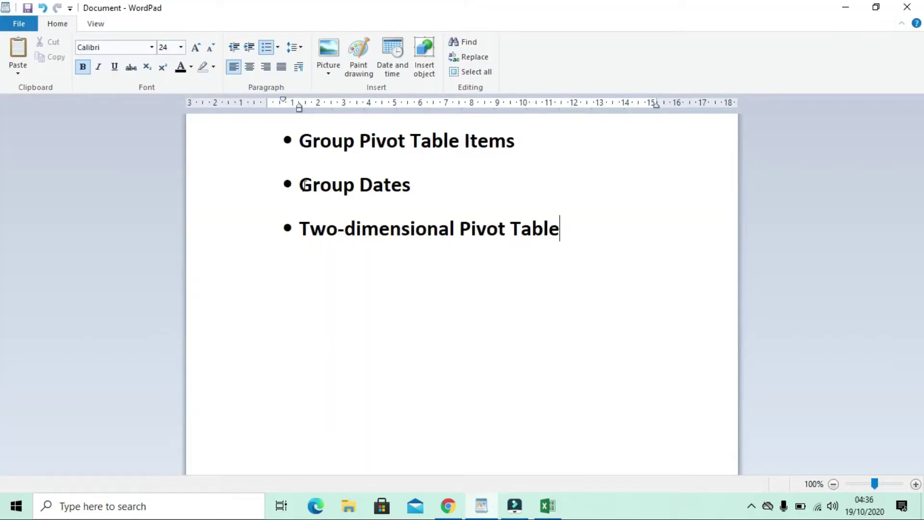
click(549, 506)
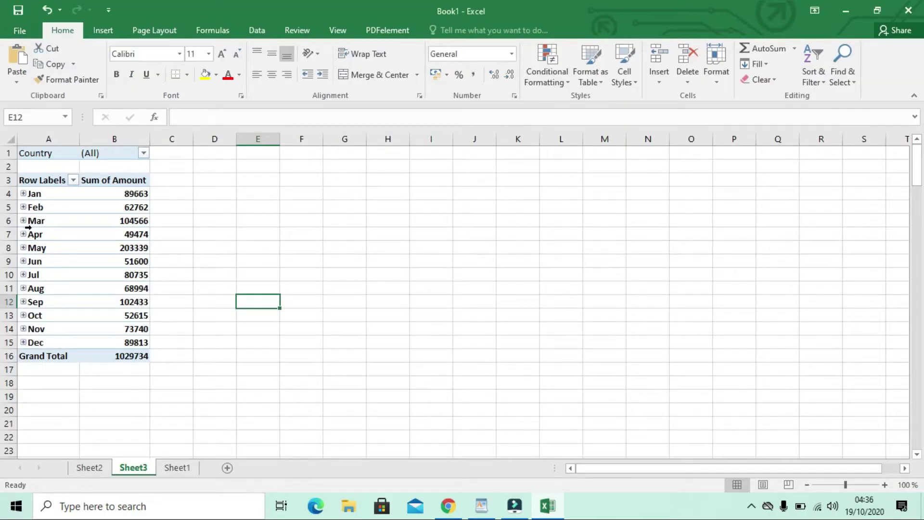
click(43, 193)
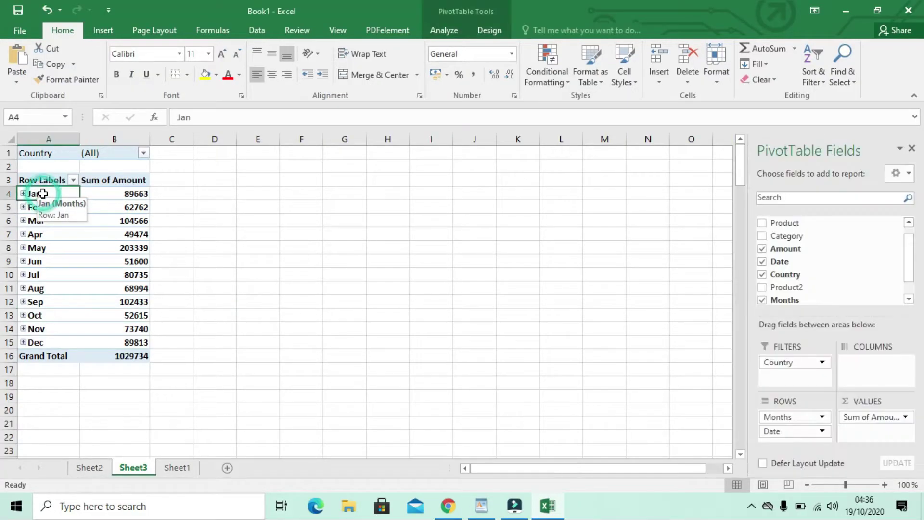
right_click(43, 193)
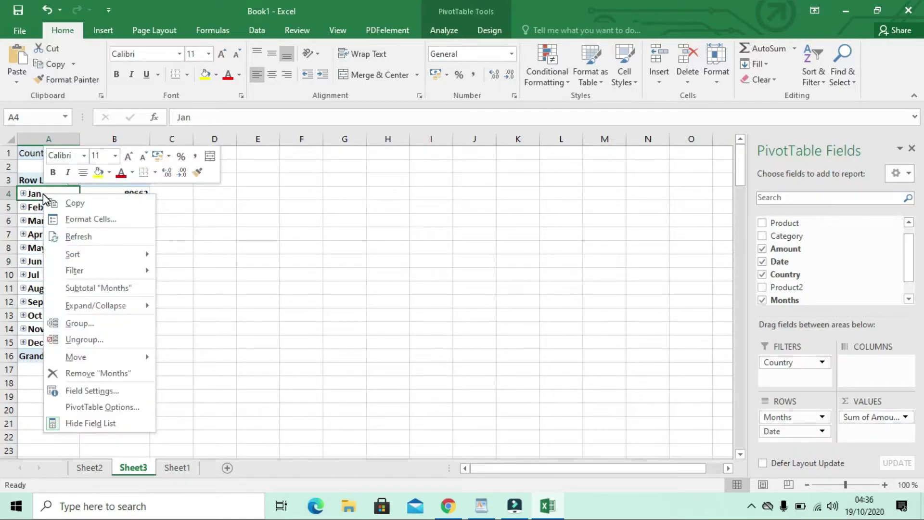
click(98, 323)
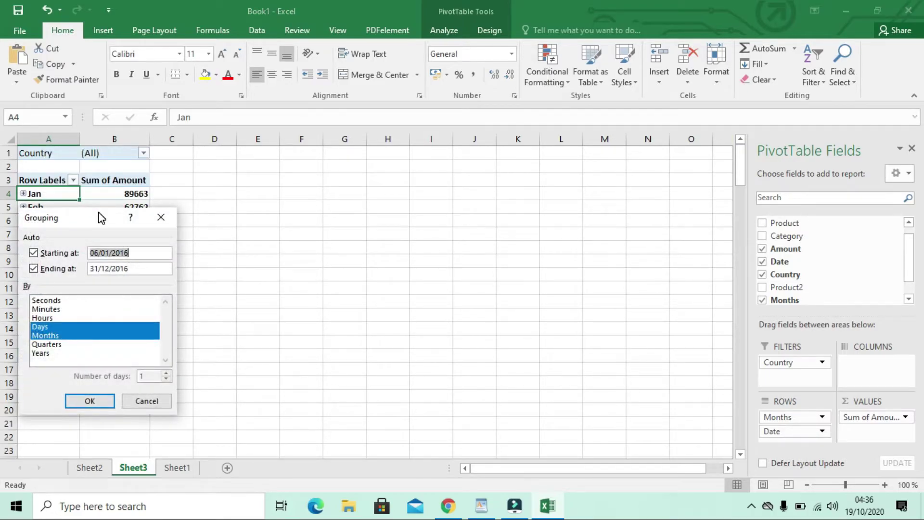
drag(101, 218, 413, 185)
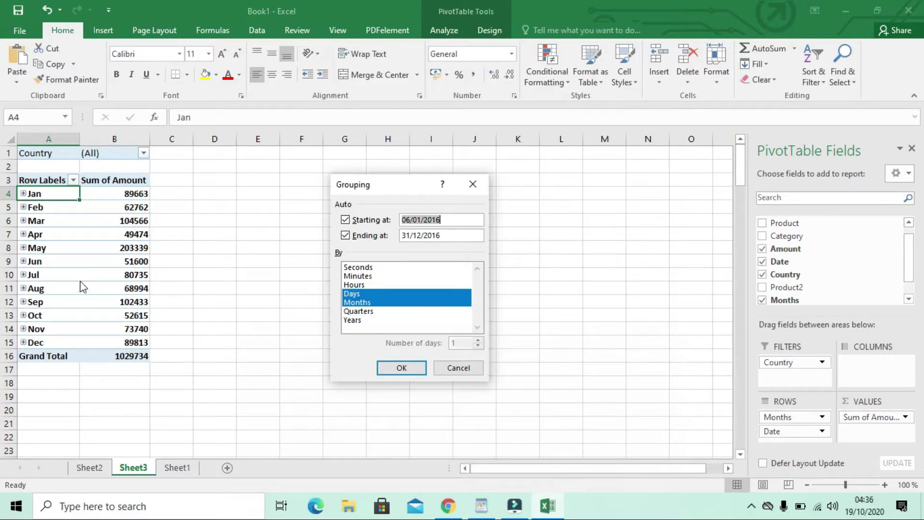
click(367, 312)
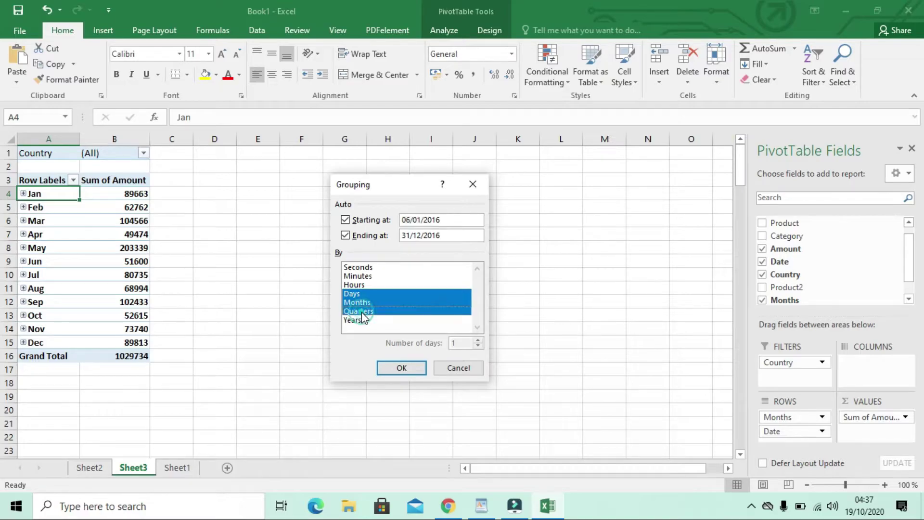
click(350, 294)
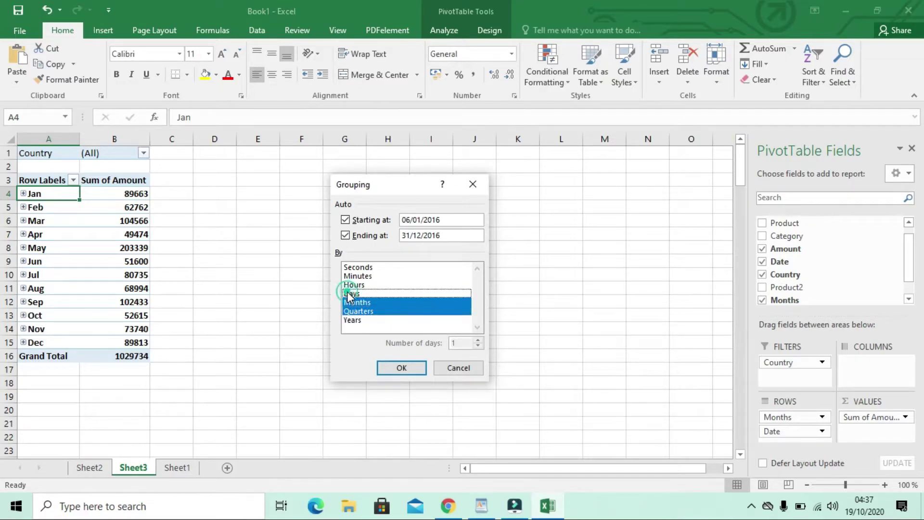
click(359, 302)
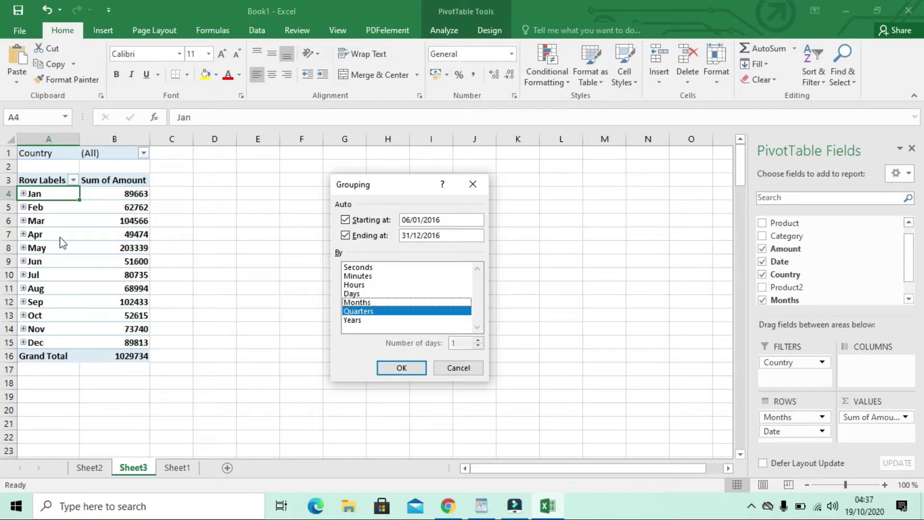
click(399, 369)
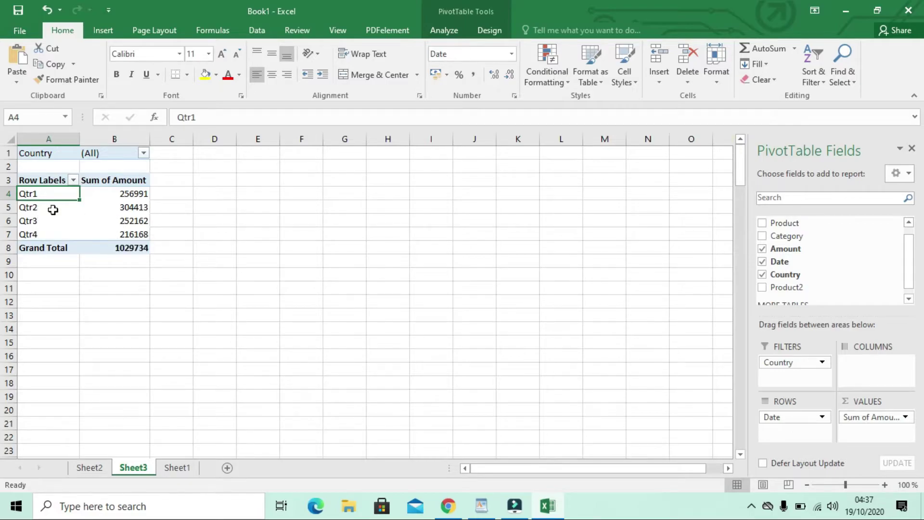
Regroup the quarterly dates by Seconds and Quarters, and deselect the pivot table
mouse_move(126, 208)
right_click(40, 195)
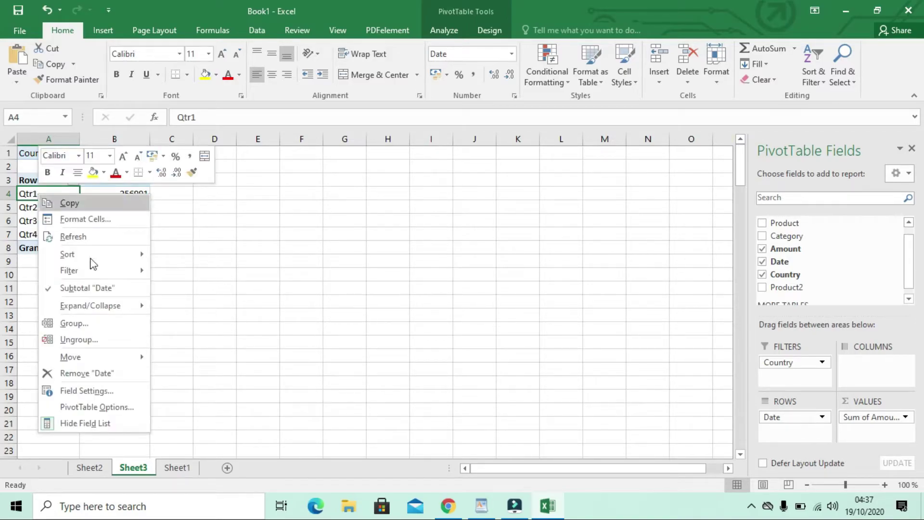
click(115, 331)
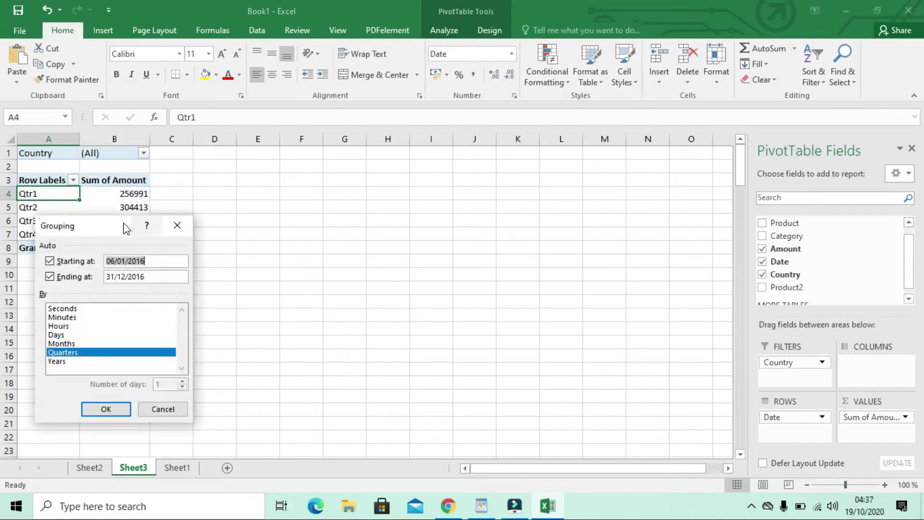
drag(122, 223, 423, 167)
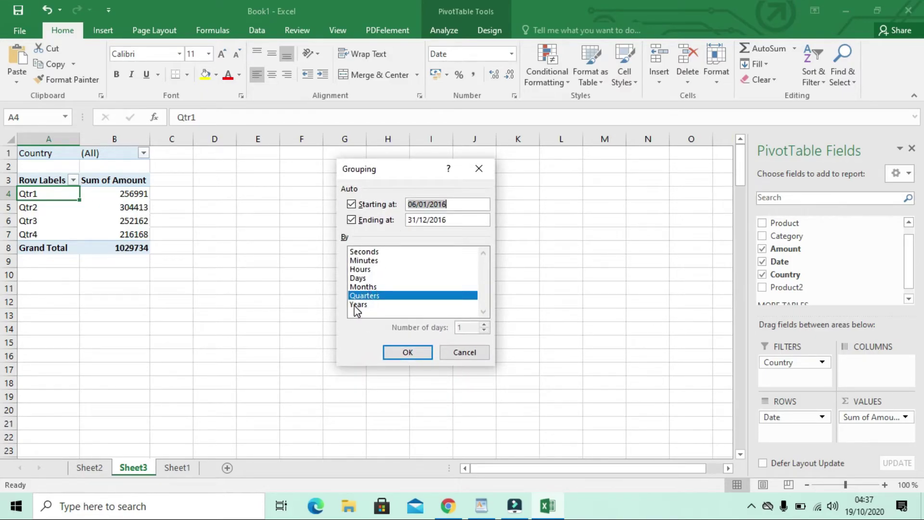
click(361, 252)
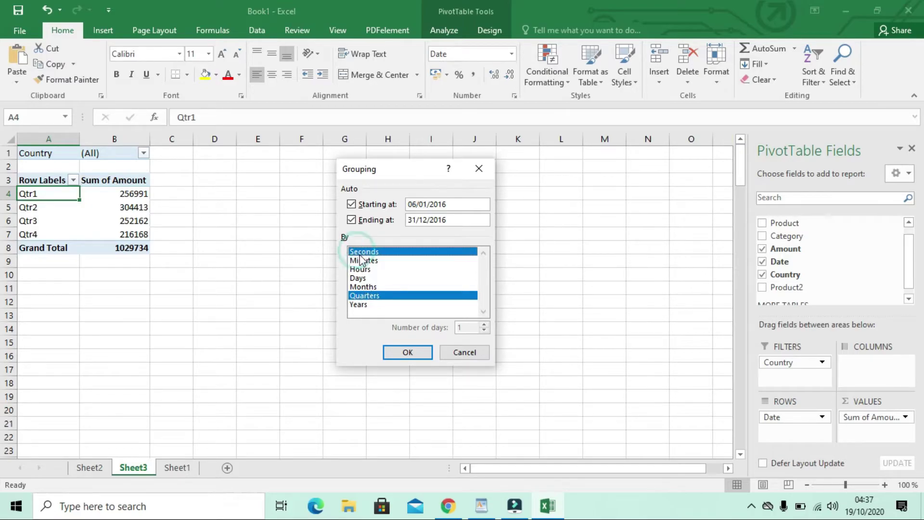
click(407, 350)
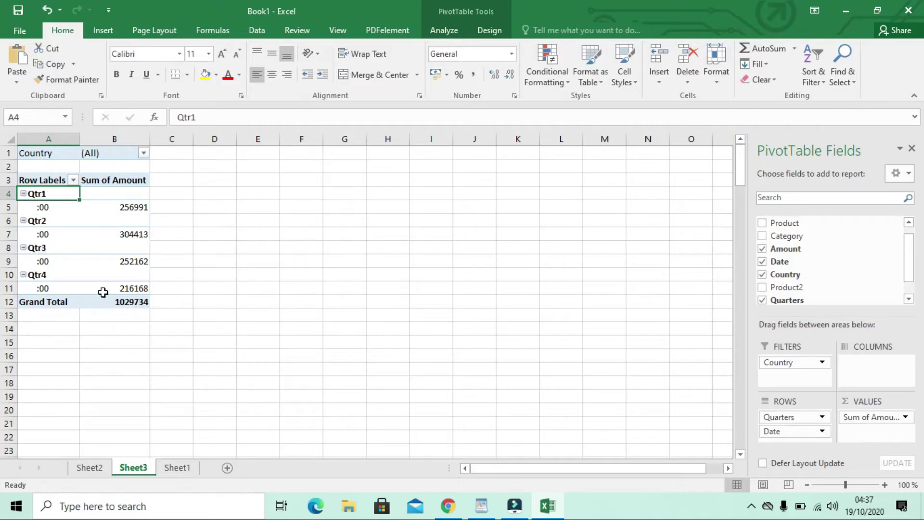
click(324, 286)
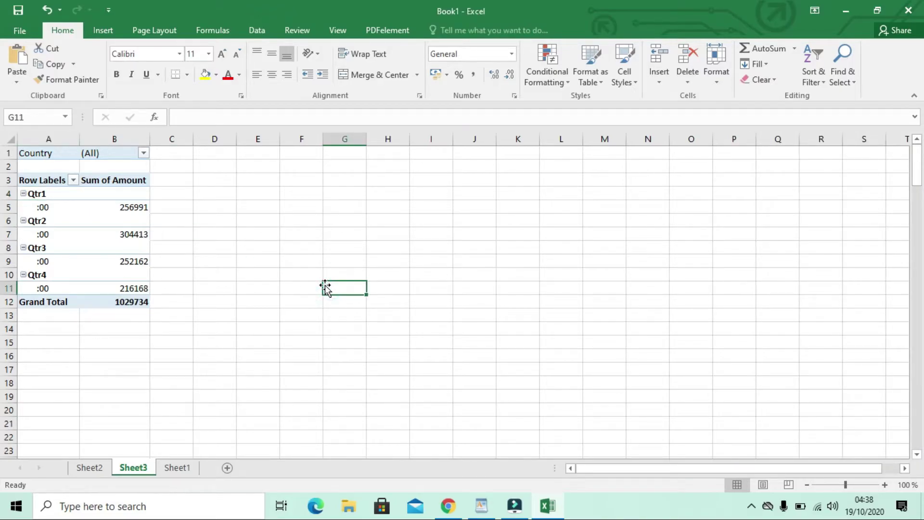
Create another pivot table on a new worksheet from the order data in Sheet1!$A$1:$F$214
click(482, 505)
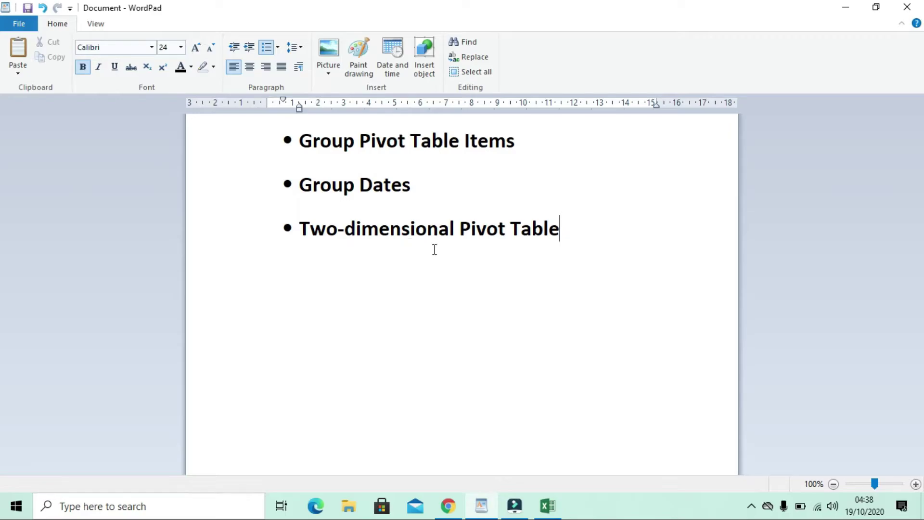
click(550, 506)
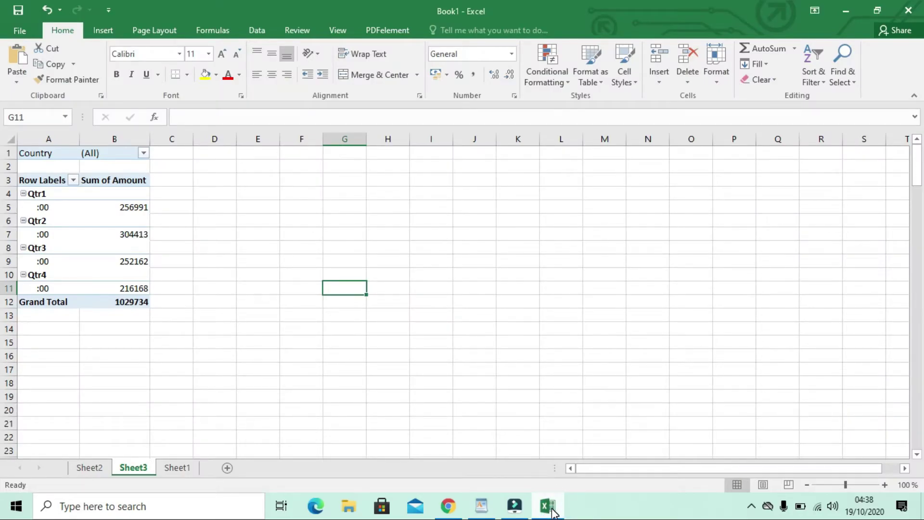
click(173, 470)
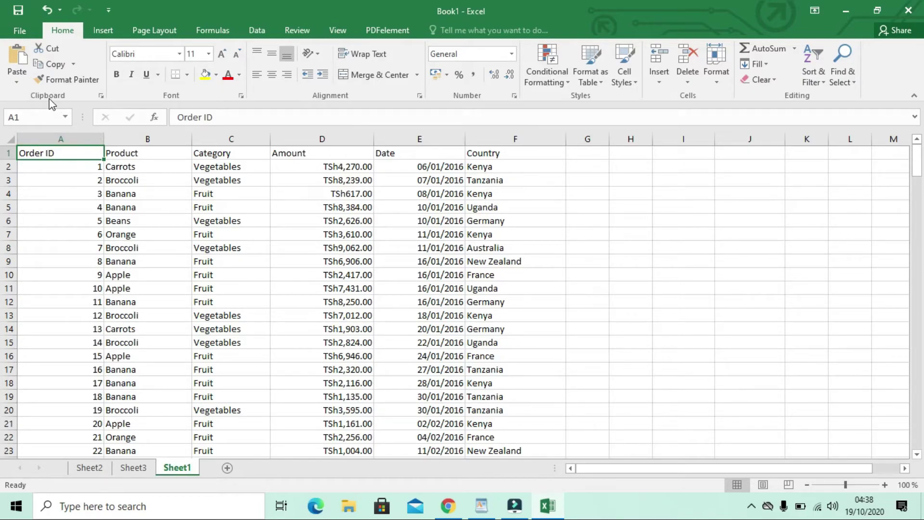
click(99, 30)
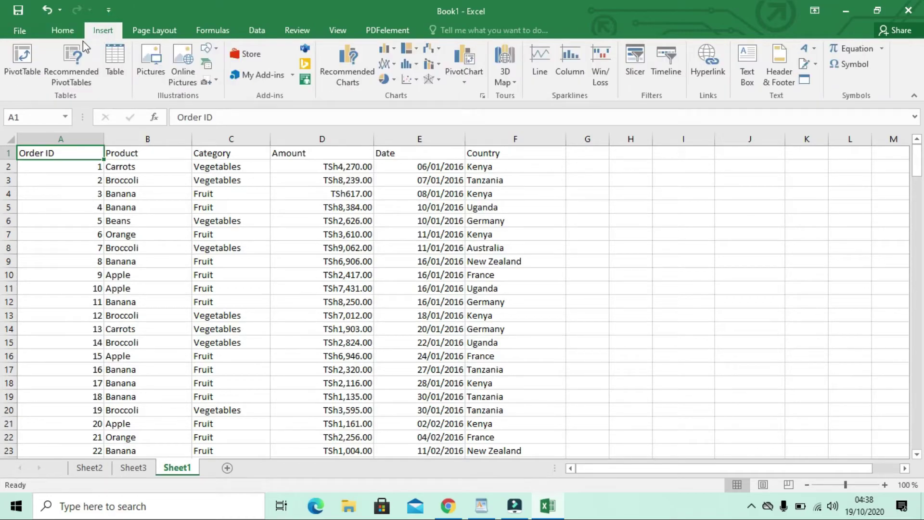
click(13, 78)
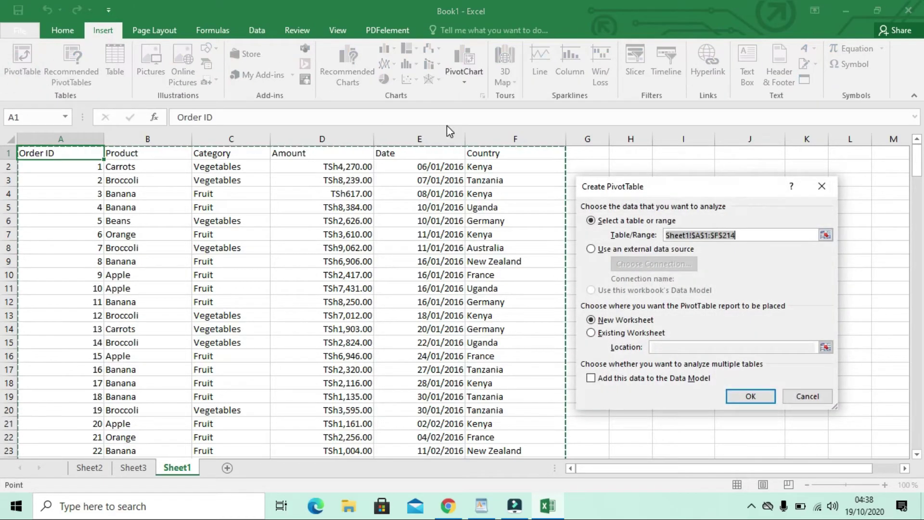
click(748, 392)
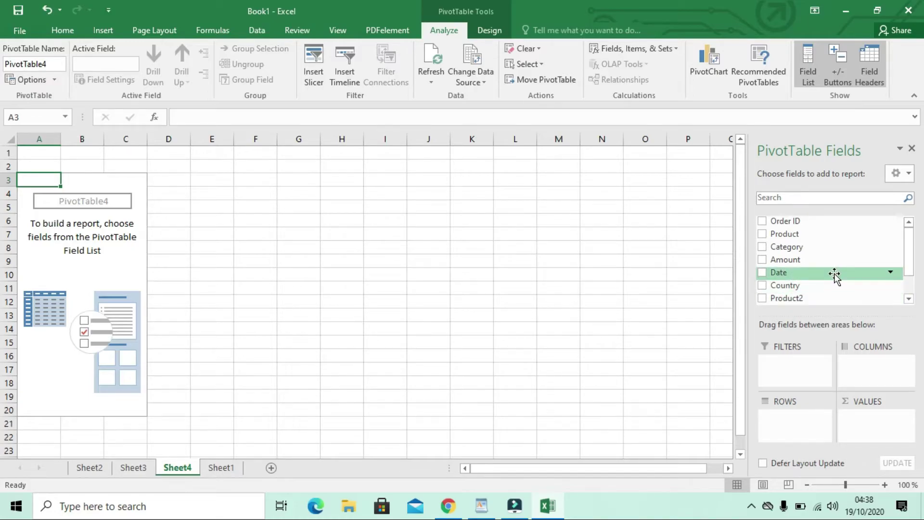
Add Product and Amount to the new pivot table, with Product as columns and the sum of Amount as values
scroll(834, 277, down, 1)
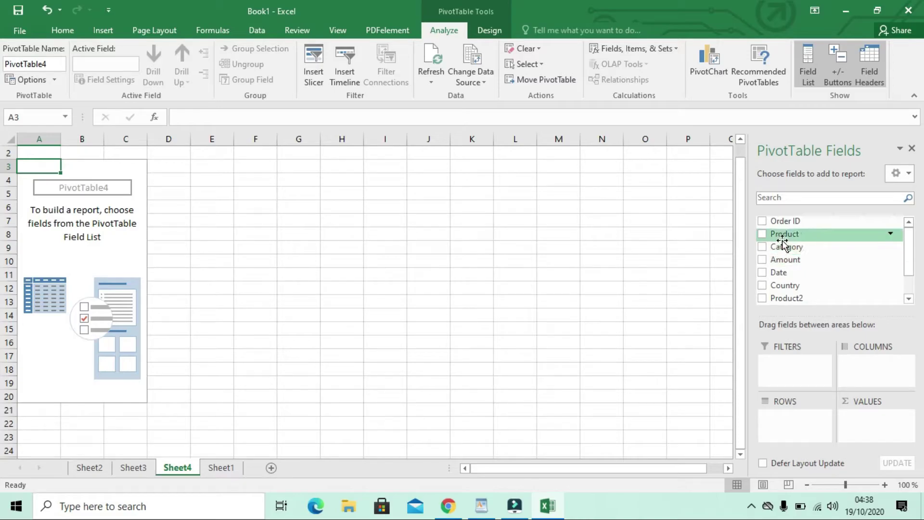
drag(786, 235, 790, 418)
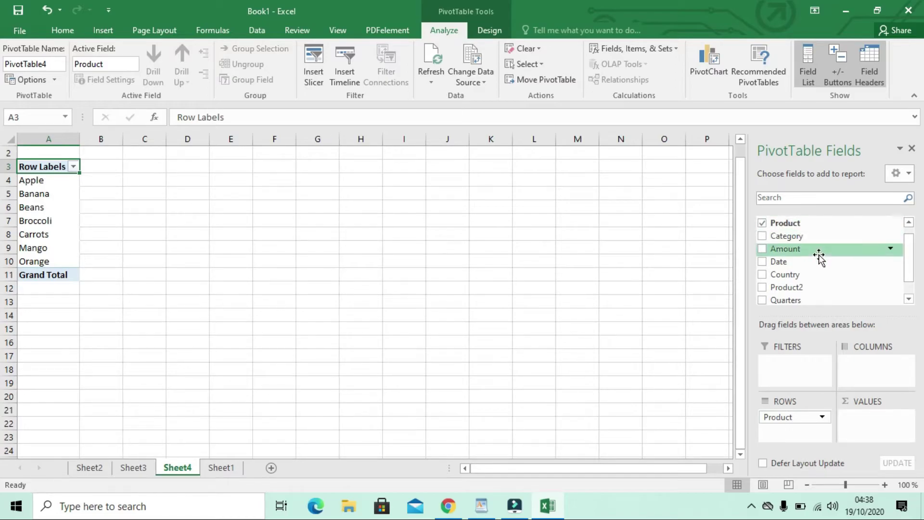
drag(786, 254, 875, 436)
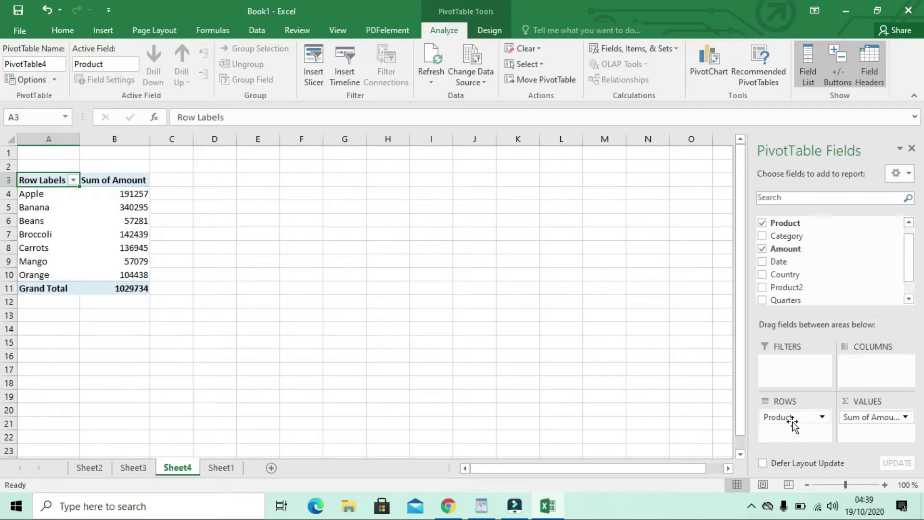
drag(793, 421, 870, 367)
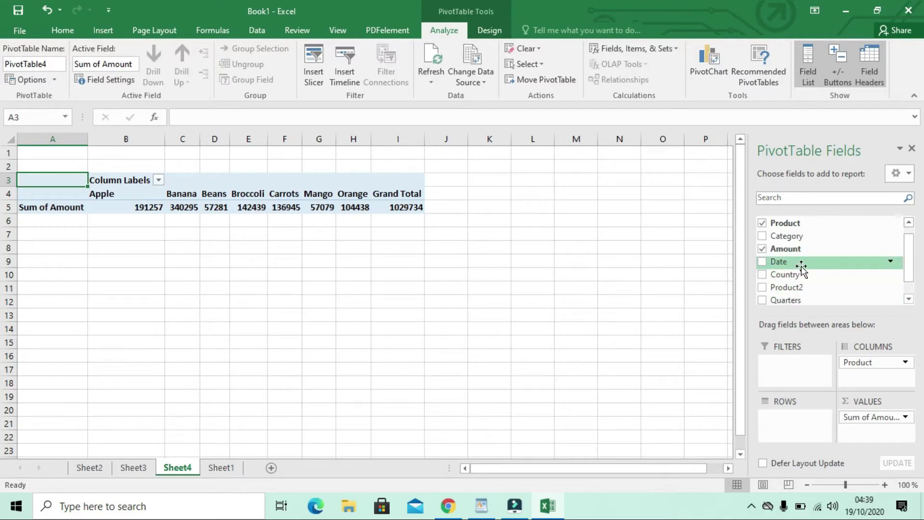
Add Country as rows and Category as the report filter in the pivot table, and deselect it
drag(792, 276, 782, 425)
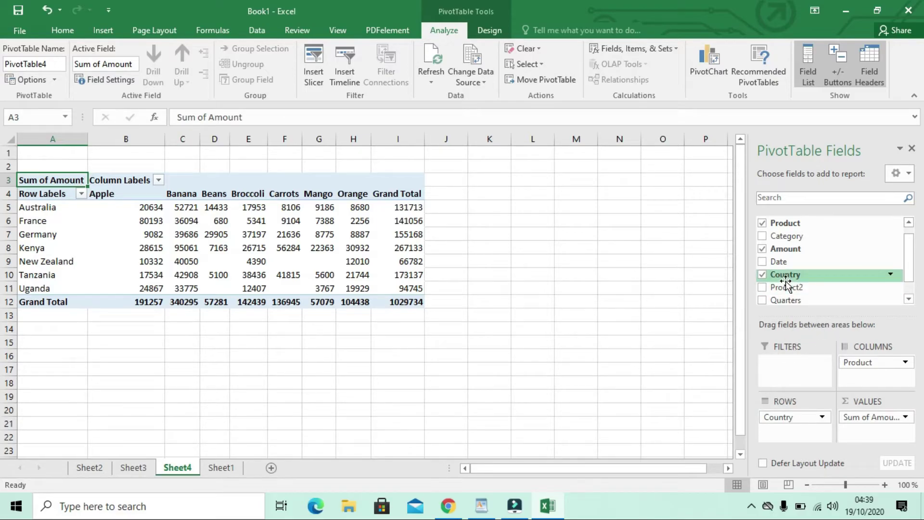
scroll(786, 281, down, 1)
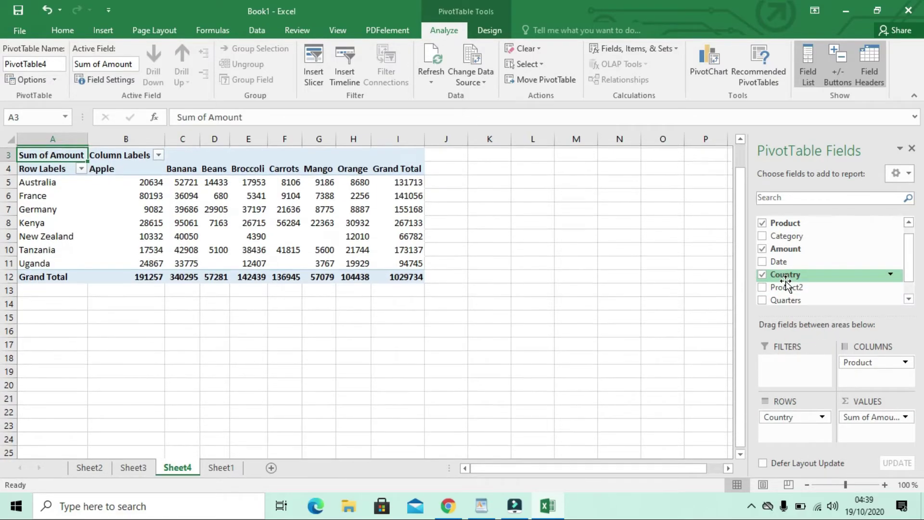
drag(912, 270, 873, 264)
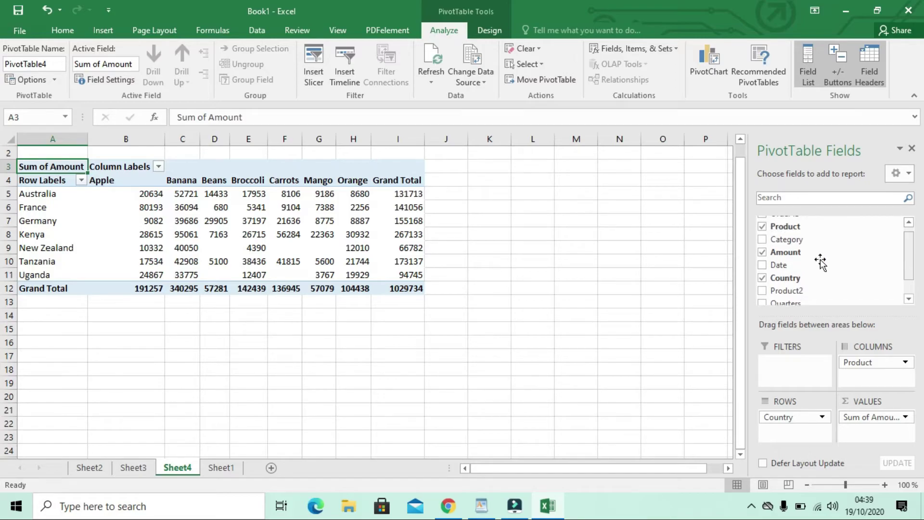
drag(781, 241, 797, 362)
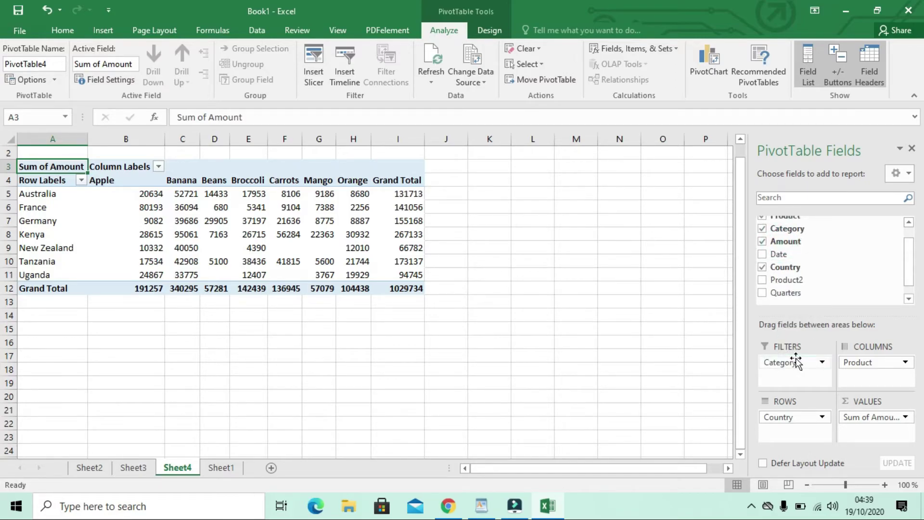
click(508, 313)
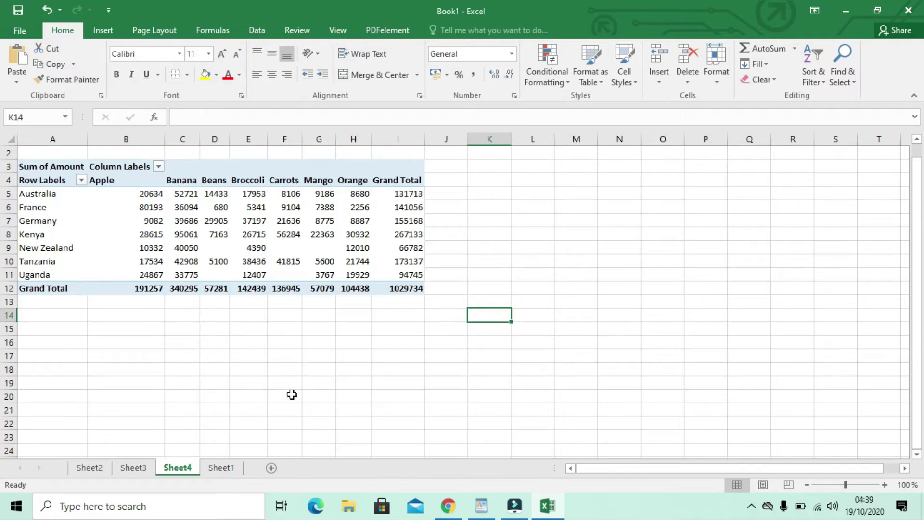
Filter the pivot table's Category report filter to show only Vegetables
click(192, 275)
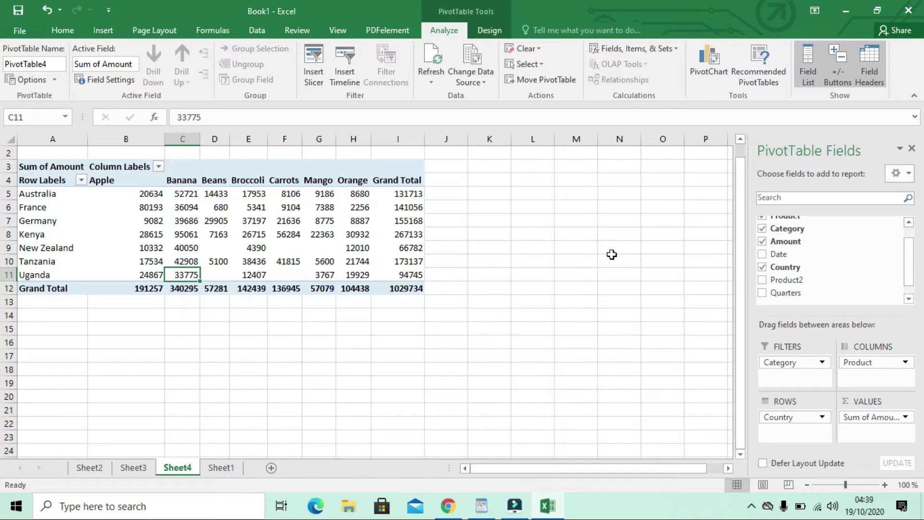
scroll(908, 279, down, 1)
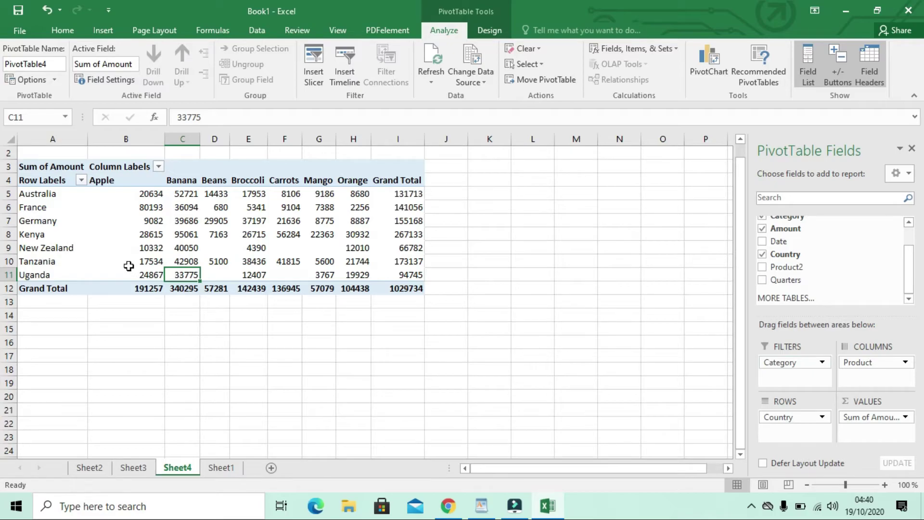
scroll(128, 265, up, 1)
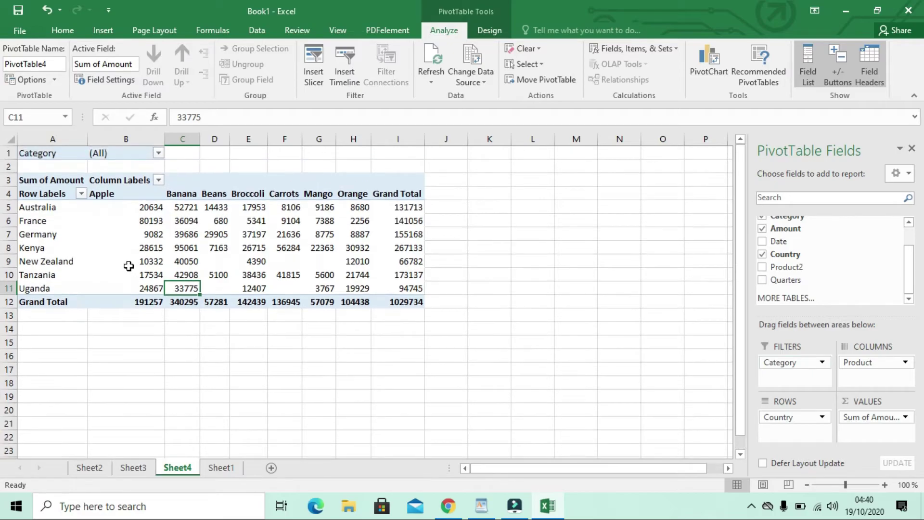
click(158, 153)
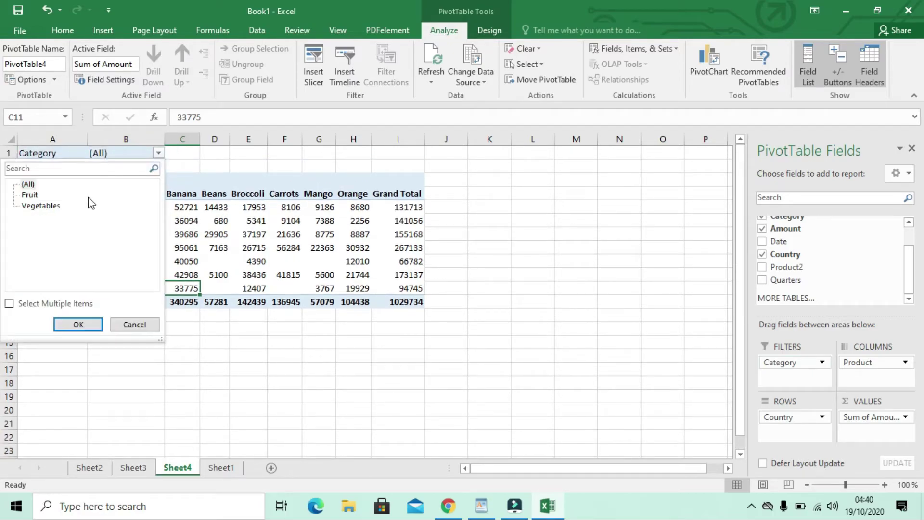
click(77, 324)
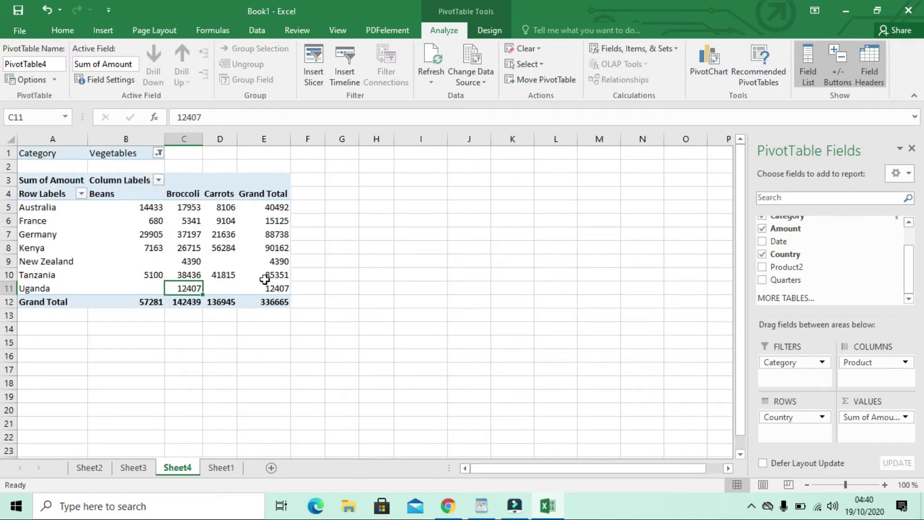
Change the pivot table's Category report filter to Fruit
click(158, 153)
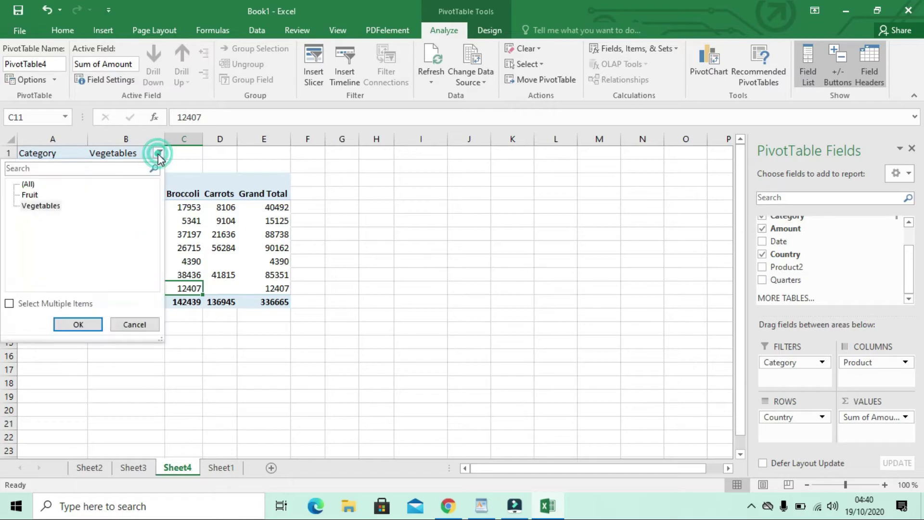
click(41, 205)
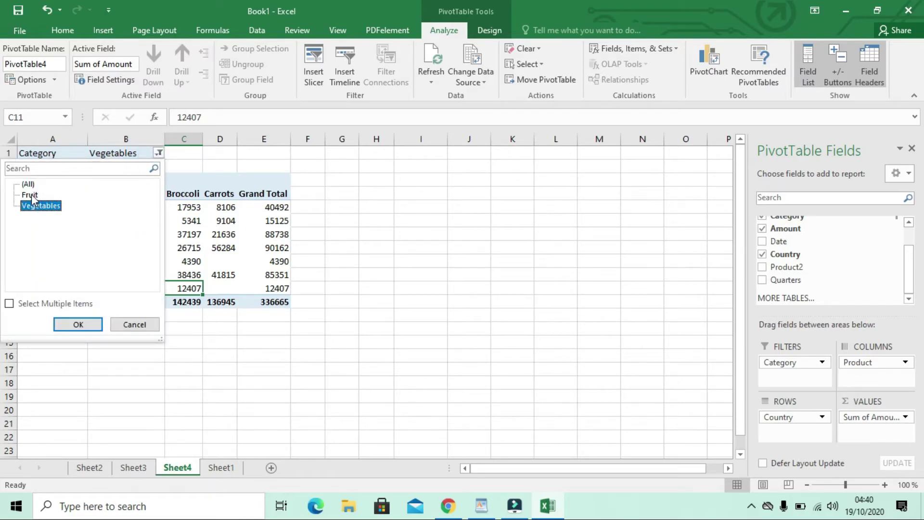
click(91, 324)
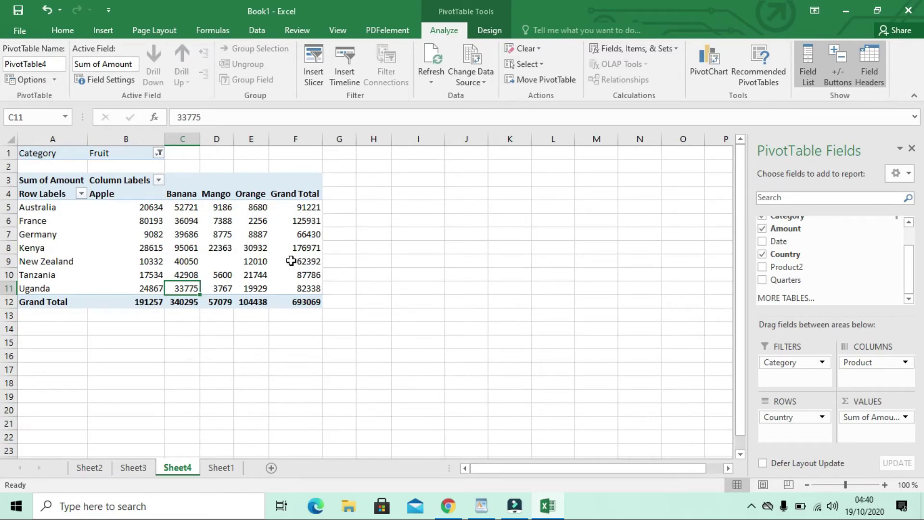
Reset the pivot table's Category report filter to (All)
click(157, 153)
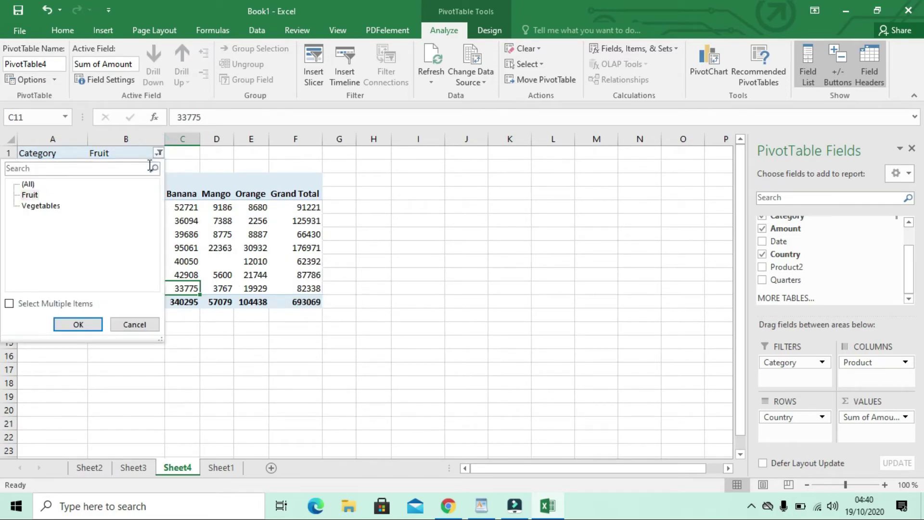
click(29, 183)
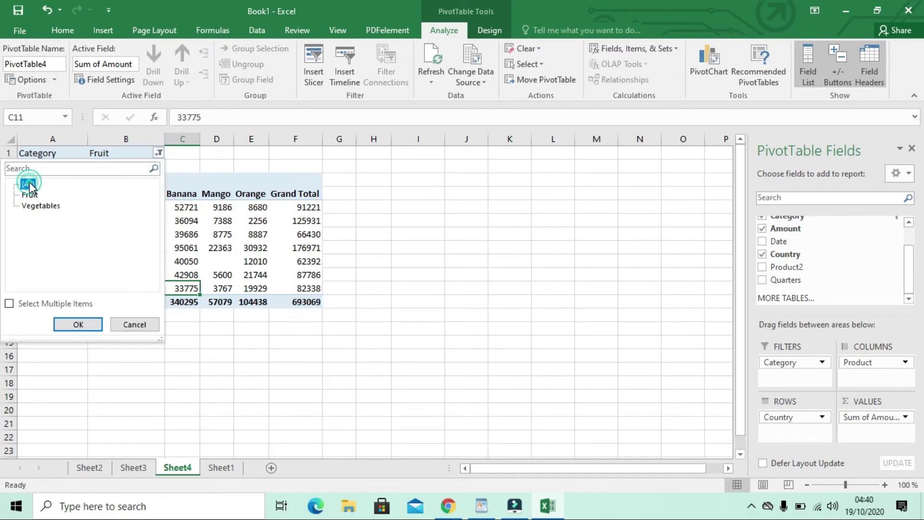
click(90, 325)
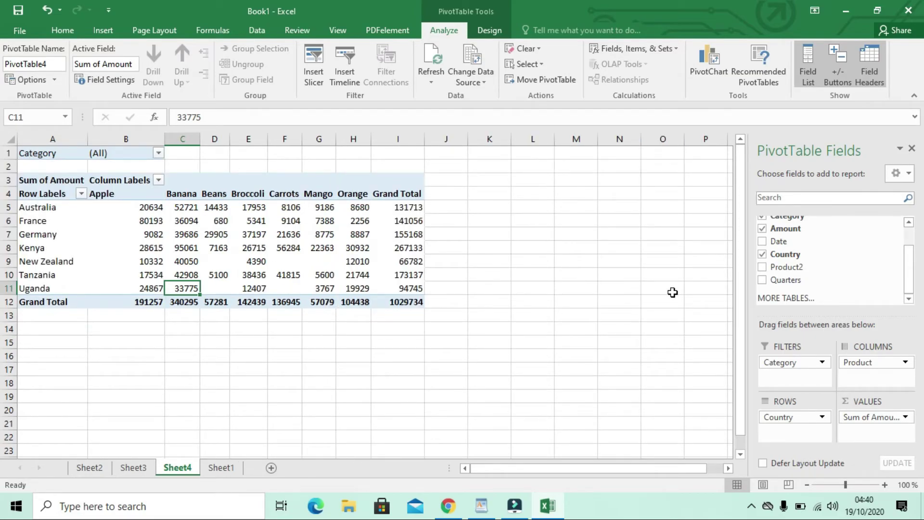
Insert a Clustered Column PivotChart from the pivot table and move it down to about cell H10, over the table's lower-right corner
click(145, 180)
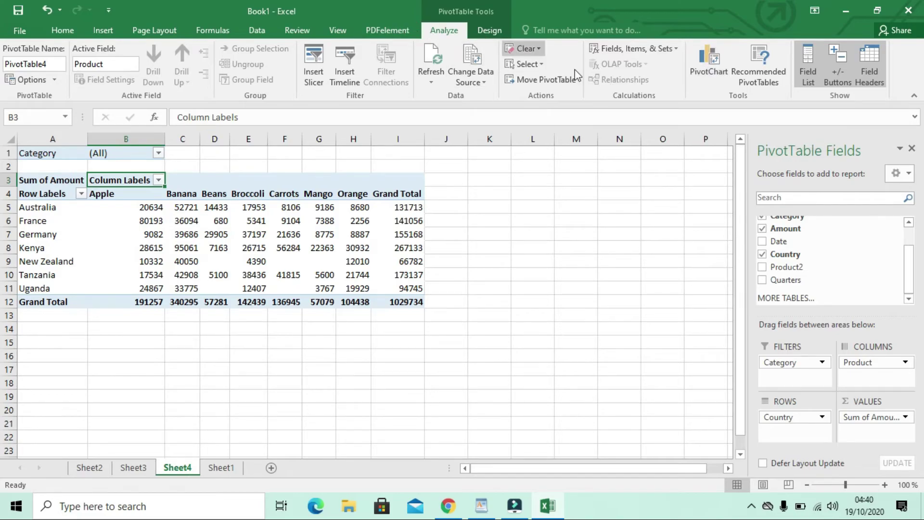
click(707, 63)
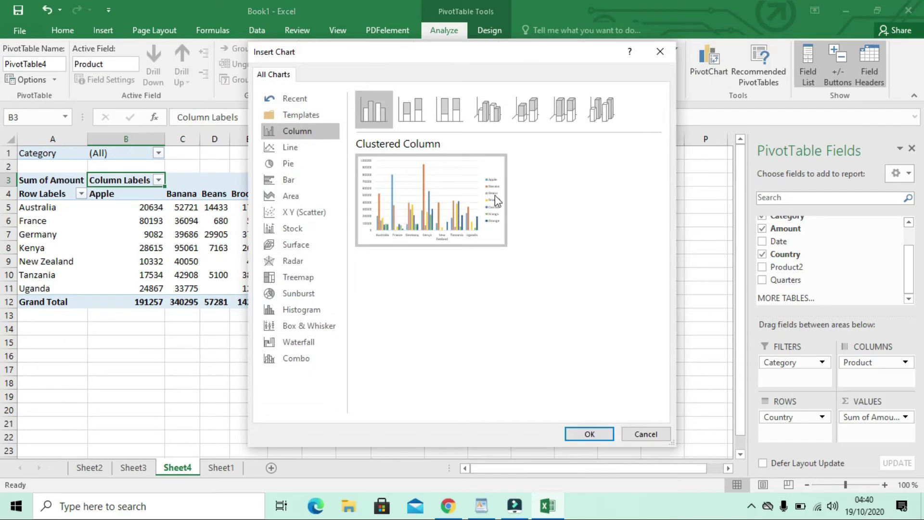
mouse_move(417, 218)
click(462, 241)
click(588, 434)
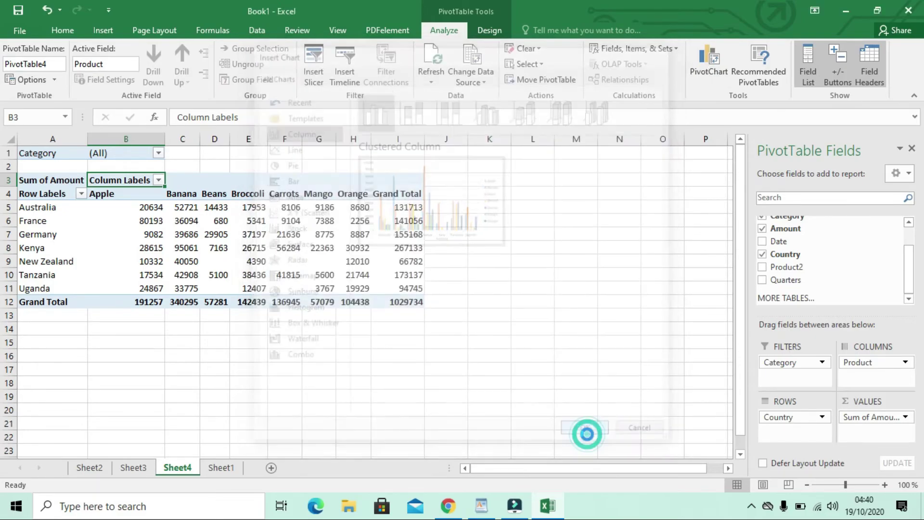
drag(412, 270, 479, 240)
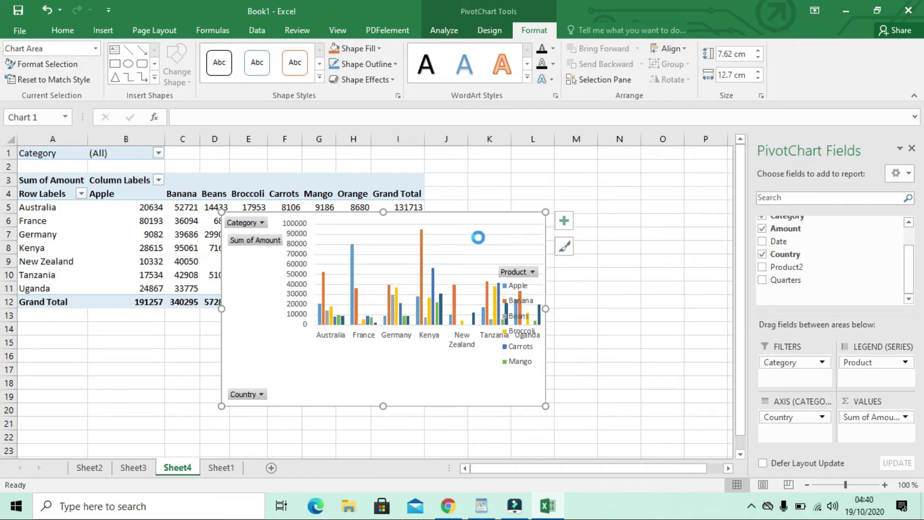
key(ctrl+z)
drag(465, 225, 579, 274)
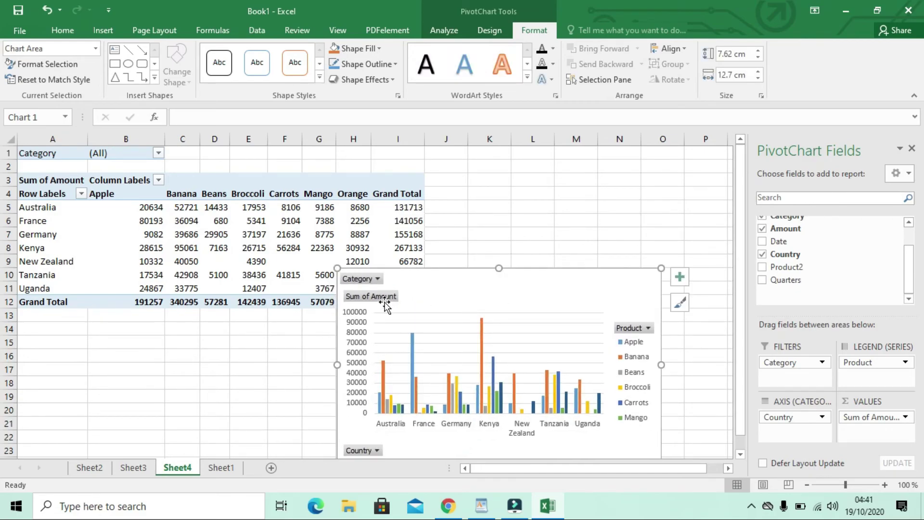
Filter the PivotChart's Category field to show only Vegetables
click(378, 280)
click(255, 323)
click(289, 442)
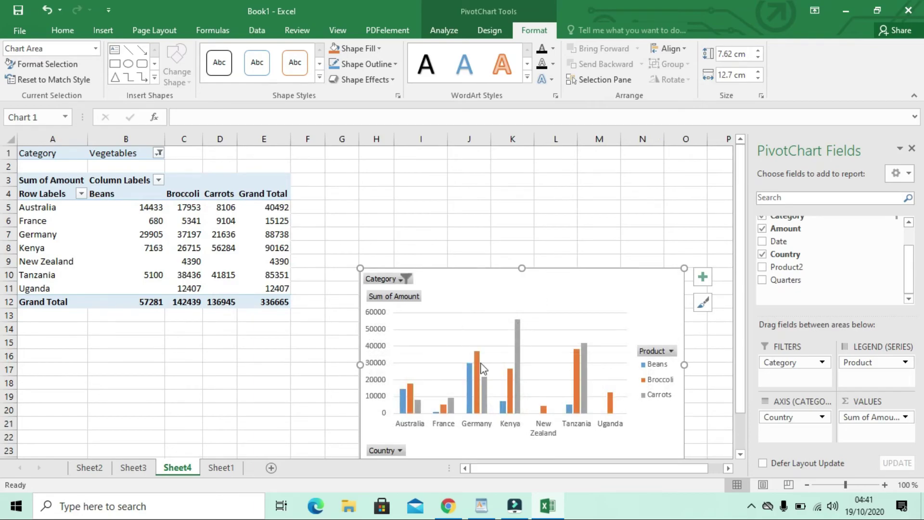
Move the PivotChart up into the empty cells beside the pivot table, over about columns H to O and rows 2 to 15
drag(585, 294, 604, 191)
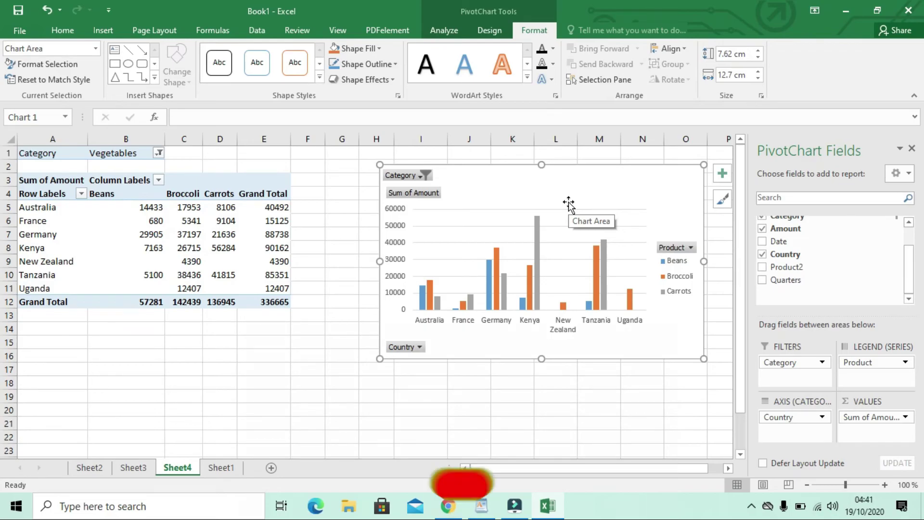
click(332, 299)
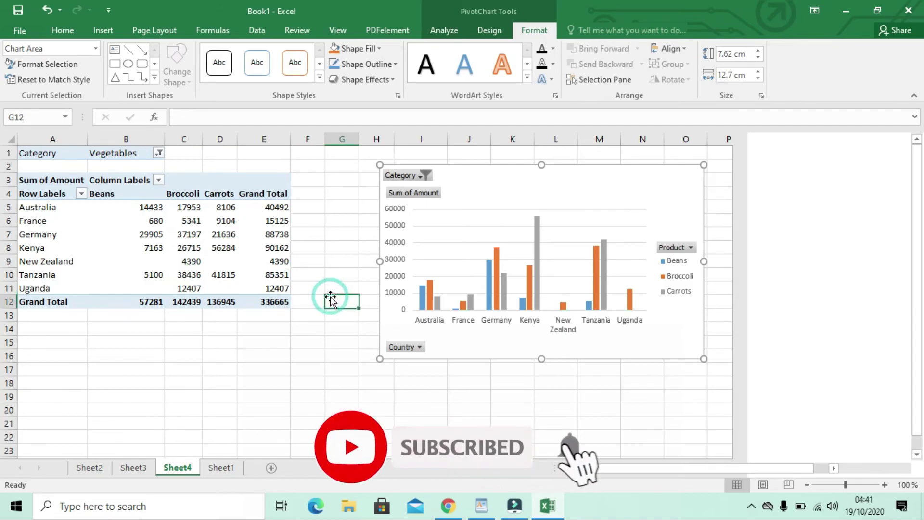
drag(521, 194, 539, 186)
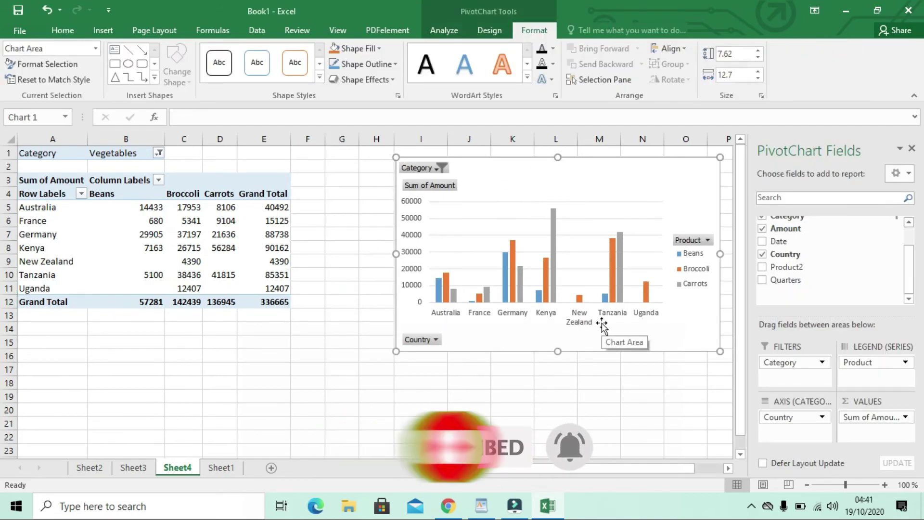